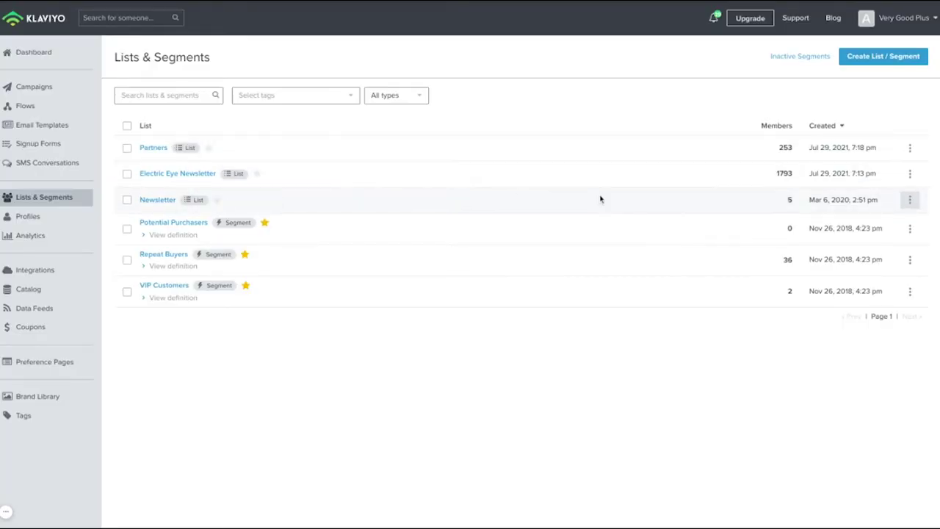
Create a new segment and name it Master List.
{"action": "left_click", "coordinate": [859, 62]}
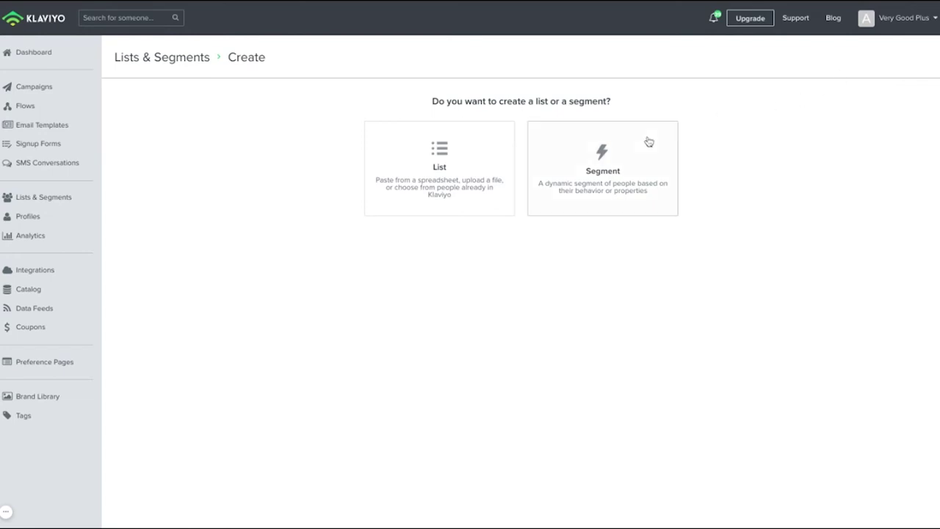
{"action": "left_click", "coordinate": [649, 142]}
{"action": "left_click", "coordinate": [494, 133]}
{"action": "type", "text": "Mas"}
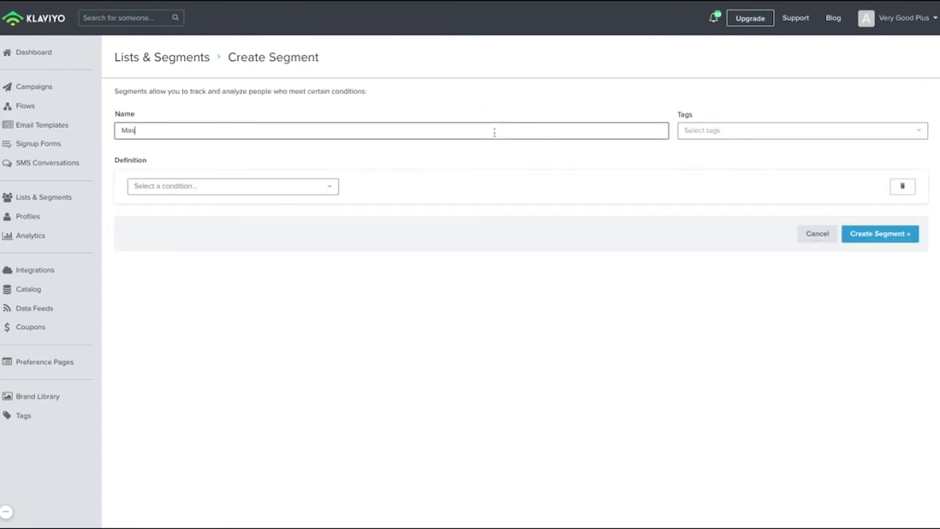
{"action": "type", "text": "ter List"}
{"action": "left_click", "coordinate": [296, 200]}
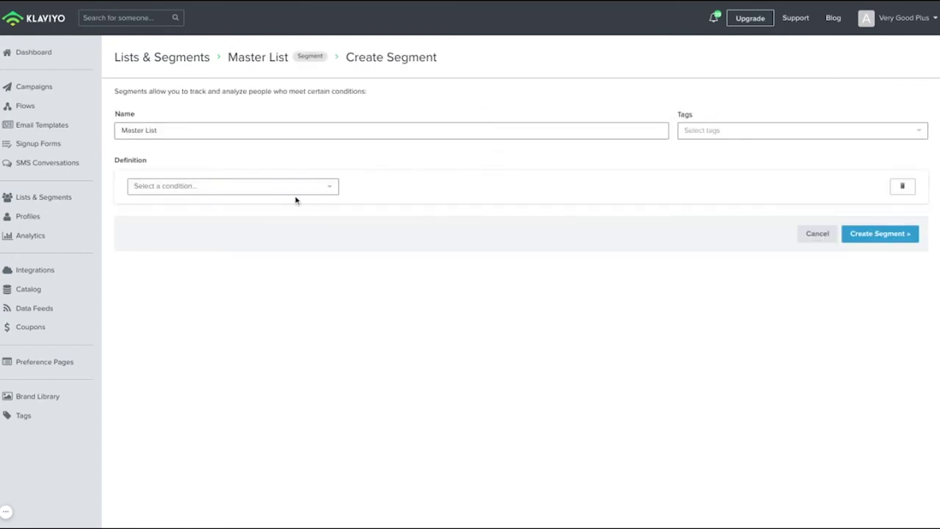
Set the segment's first condition to people who are in the Newsletter list.
{"action": "left_click", "coordinate": [283, 190]}
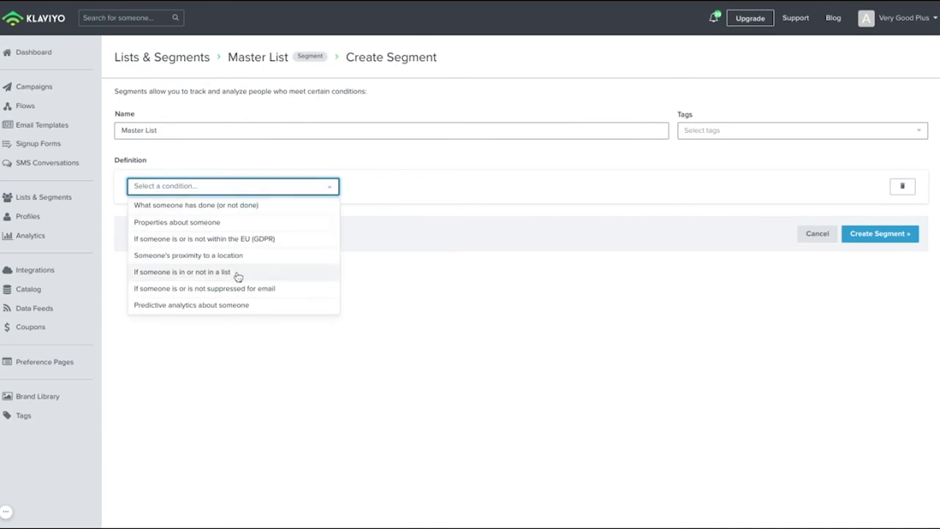
{"action": "left_click", "coordinate": [237, 272]}
{"action": "left_click", "coordinate": [291, 211]}
{"action": "left_click", "coordinate": [293, 256]}
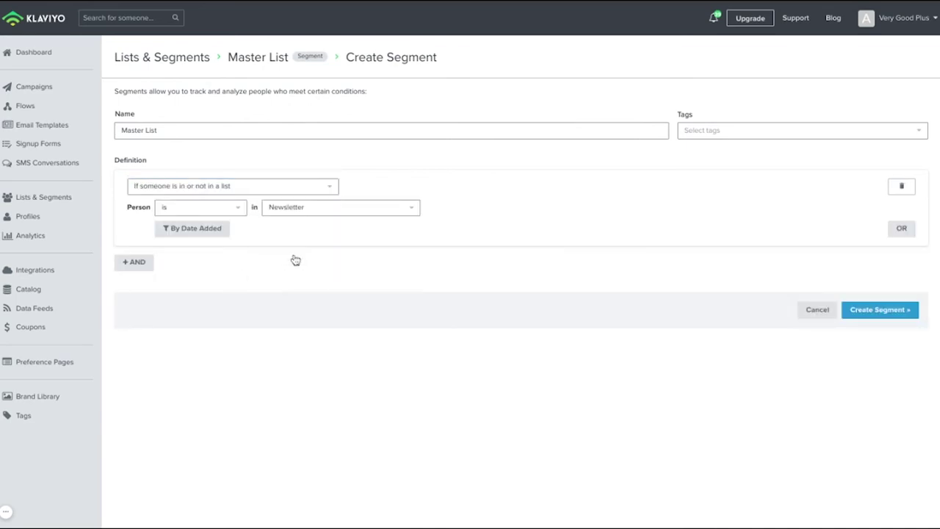
Add an OR condition that includes people who are in the Partners list.
{"action": "left_click", "coordinate": [901, 227]}
{"action": "left_click", "coordinate": [292, 276]}
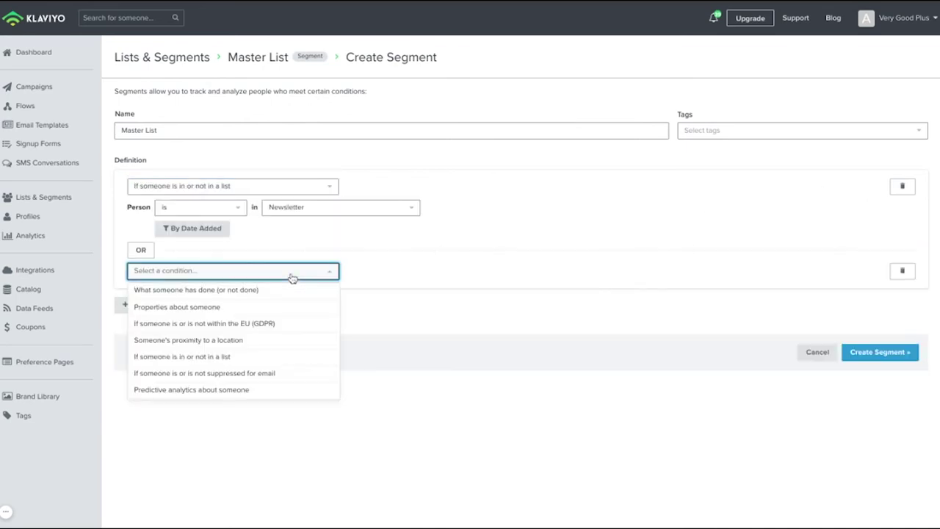
{"action": "left_click", "coordinate": [243, 356]}
{"action": "left_click", "coordinate": [319, 296]}
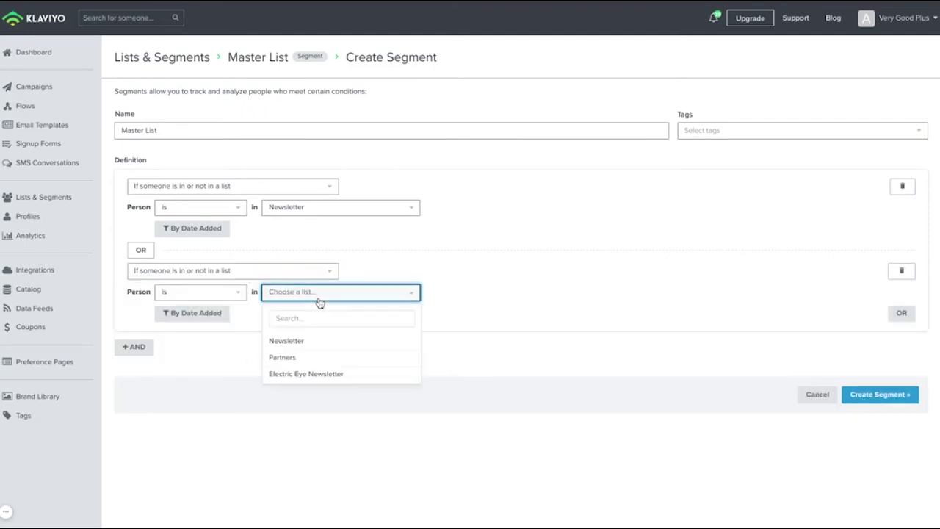
{"action": "left_click", "coordinate": [305, 358]}
Add another OR condition that includes people who are in the Electric Eye Newsletter list.
{"action": "left_click", "coordinate": [901, 313]}
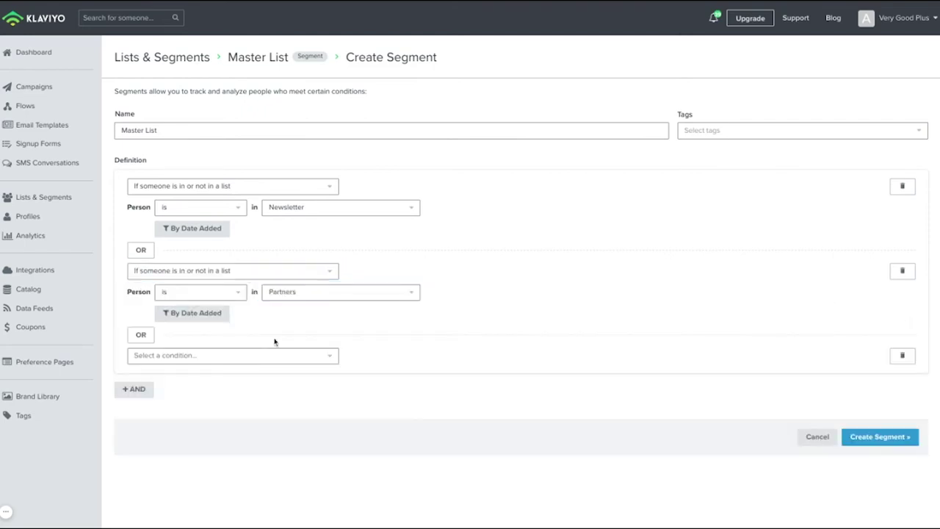
{"action": "left_click", "coordinate": [249, 355]}
{"action": "scroll", "coordinate": [261, 381], "scroll_direction": "down", "scroll_amount": 1}
{"action": "left_click", "coordinate": [258, 419]}
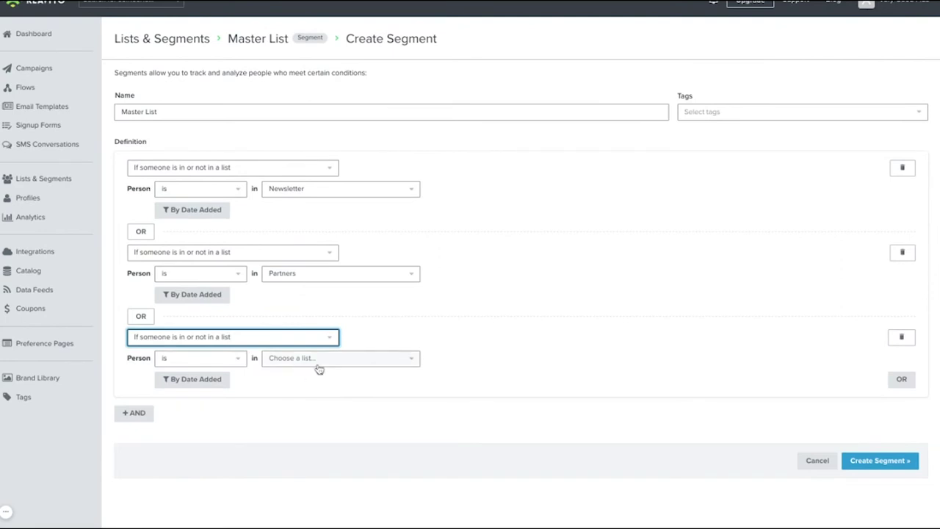
{"action": "left_click", "coordinate": [319, 359]}
{"action": "left_click", "coordinate": [315, 439]}
Add an OR condition on the property Accepts Marketing being true, and save the Master List segment.
{"action": "left_click", "coordinate": [901, 380]}
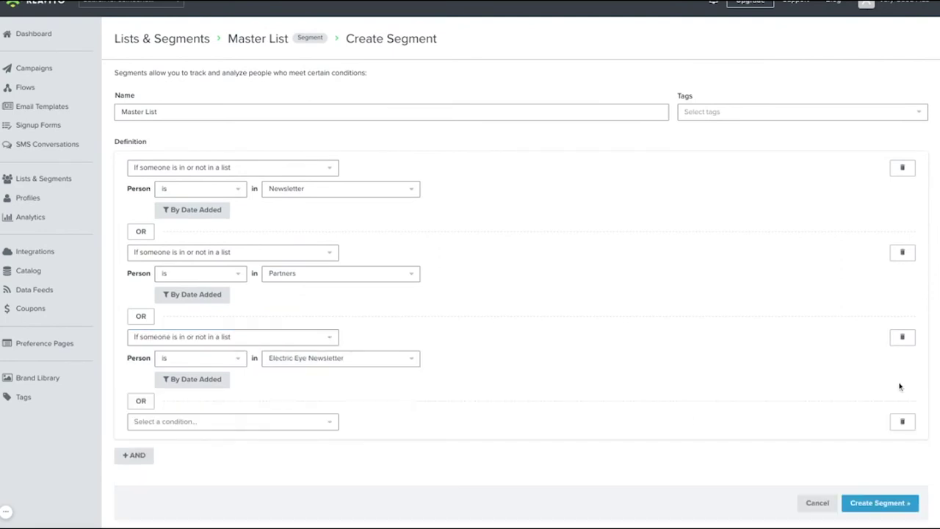
{"action": "left_click", "coordinate": [247, 422]}
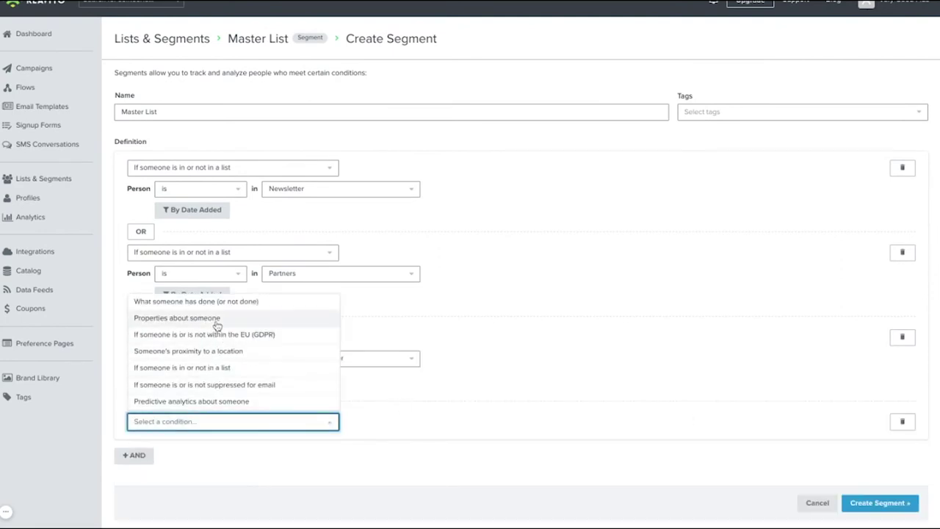
{"action": "left_click", "coordinate": [216, 320]}
{"action": "scroll", "coordinate": [216, 419], "scroll_direction": "down", "scroll_amount": 2}
{"action": "left_click", "coordinate": [215, 405]}
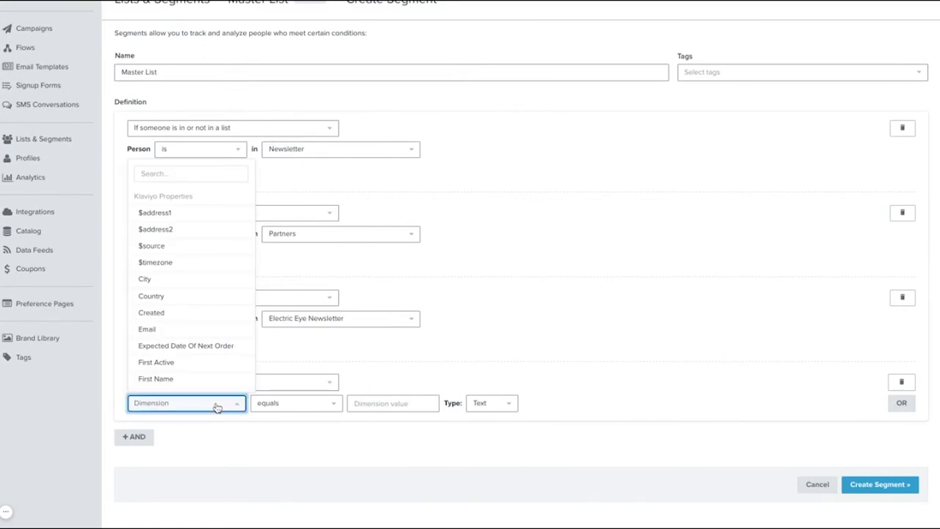
{"action": "left_click", "coordinate": [206, 172]}
{"action": "type", "text": "acce"}
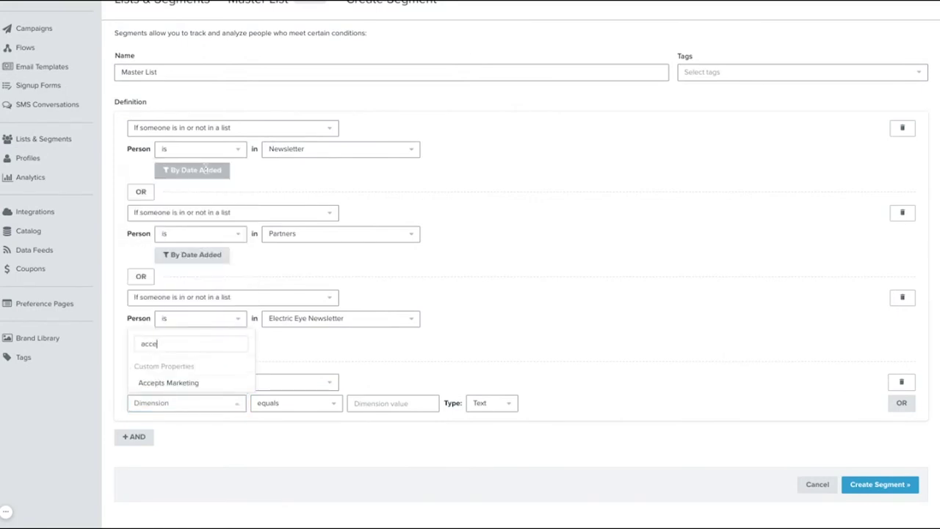
{"action": "left_click", "coordinate": [188, 384]}
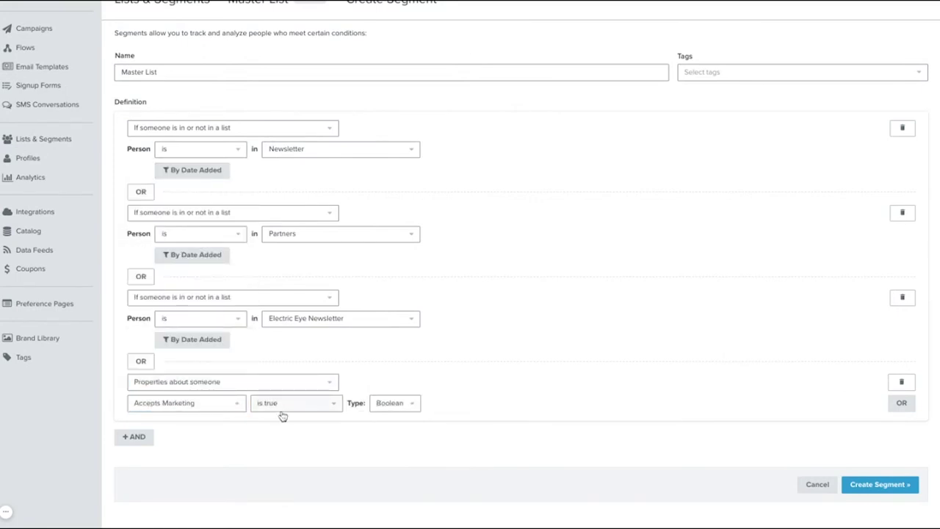
{"action": "left_click", "coordinate": [853, 483]}
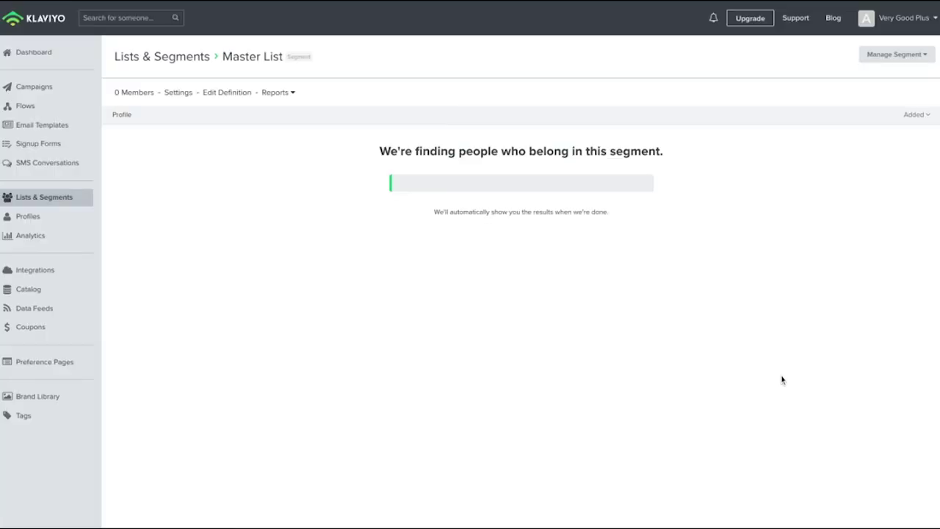
Clone the Master List segment and name the copy Engaged Last 60 Days.
{"action": "left_click", "coordinate": [171, 58]}
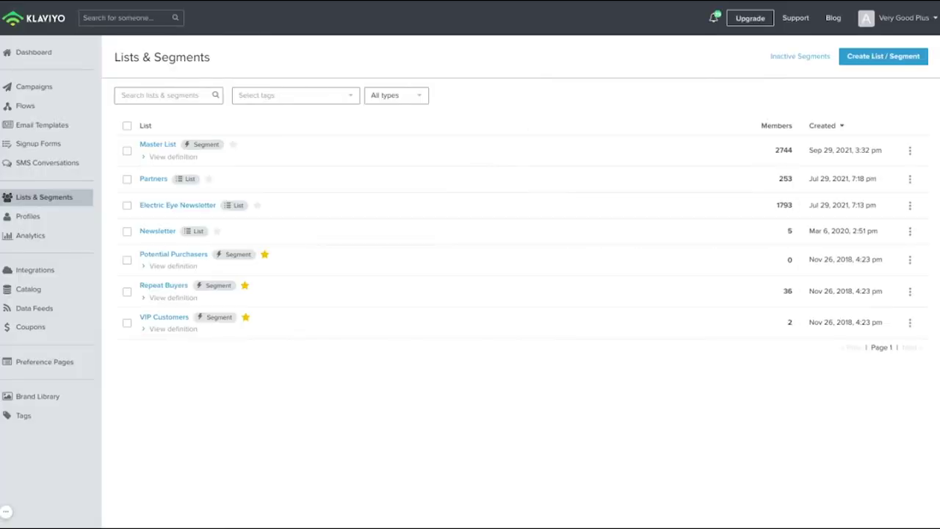
{"action": "left_click", "coordinate": [158, 145]}
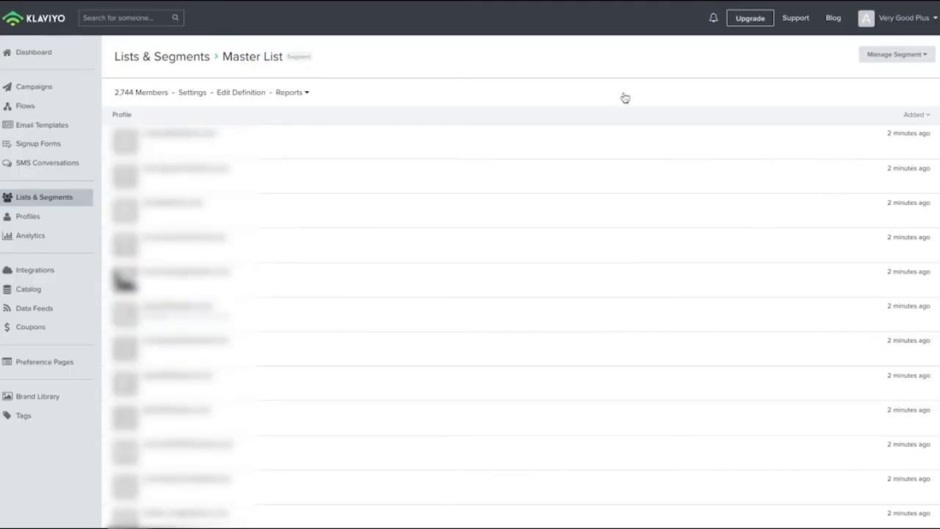
{"action": "left_click", "coordinate": [895, 59]}
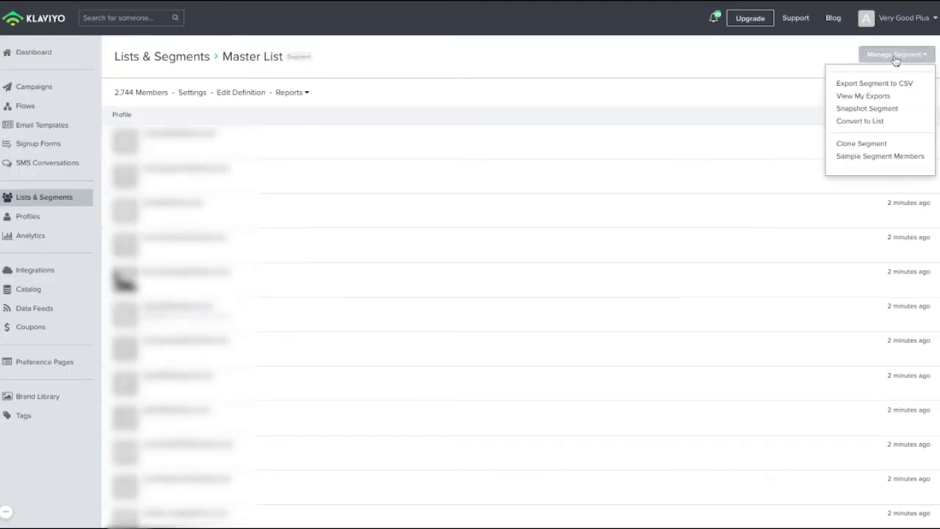
{"action": "left_click", "coordinate": [881, 147]}
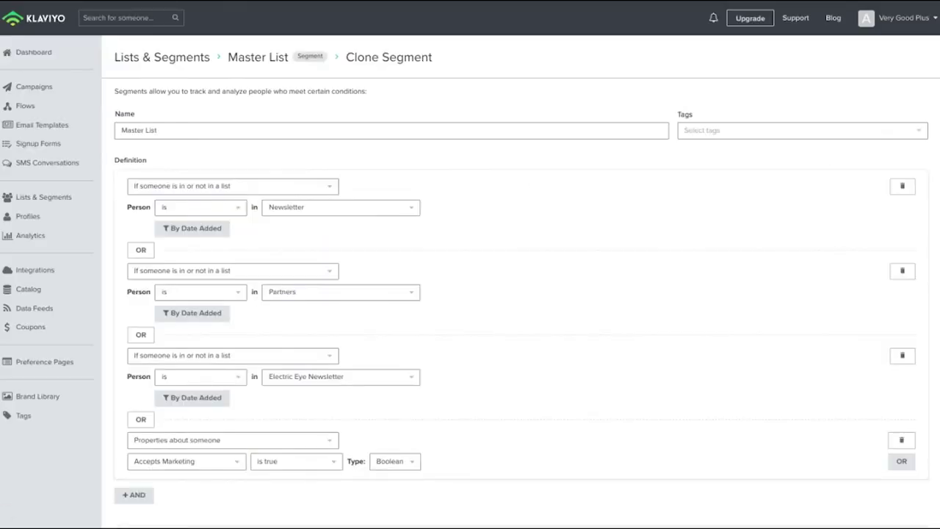
{"action": "triple_click", "coordinate": [328, 129]}
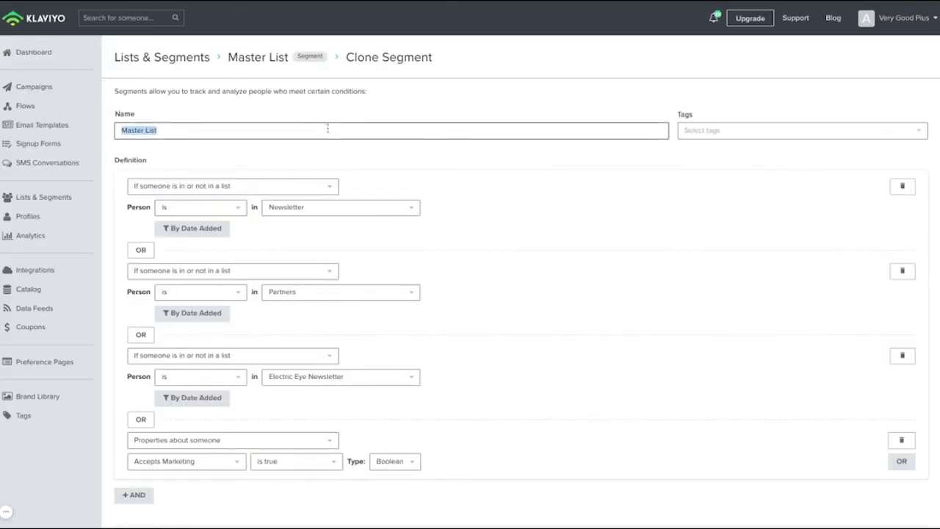
{"action": "type", "text": "Engaged Last 60 Days"}
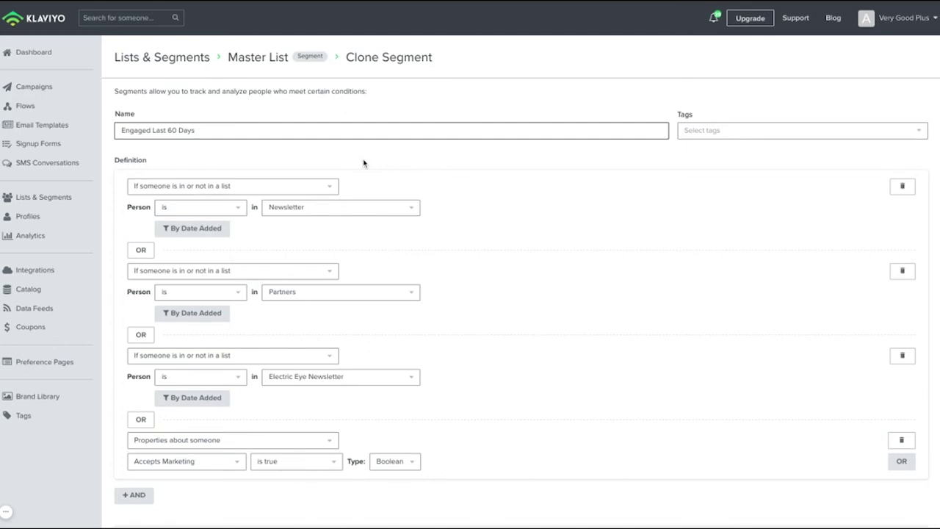
Add an AND condition for people who have Opened Email at least once in the last 60 days.
{"action": "scroll", "coordinate": [363, 162], "scroll_direction": "down", "scroll_amount": 2}
{"action": "left_click", "coordinate": [138, 471]}
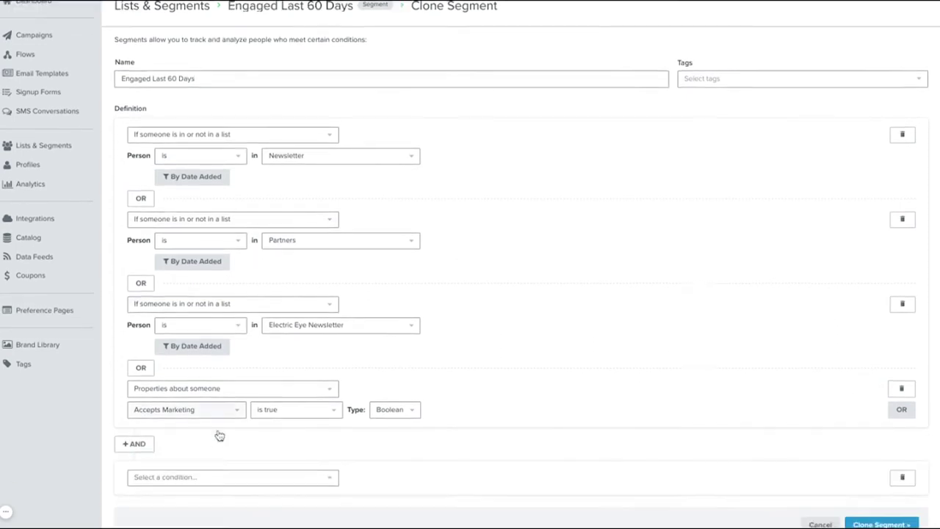
{"action": "scroll", "coordinate": [218, 434], "scroll_direction": "down", "scroll_amount": 3}
{"action": "left_click", "coordinate": [231, 381]}
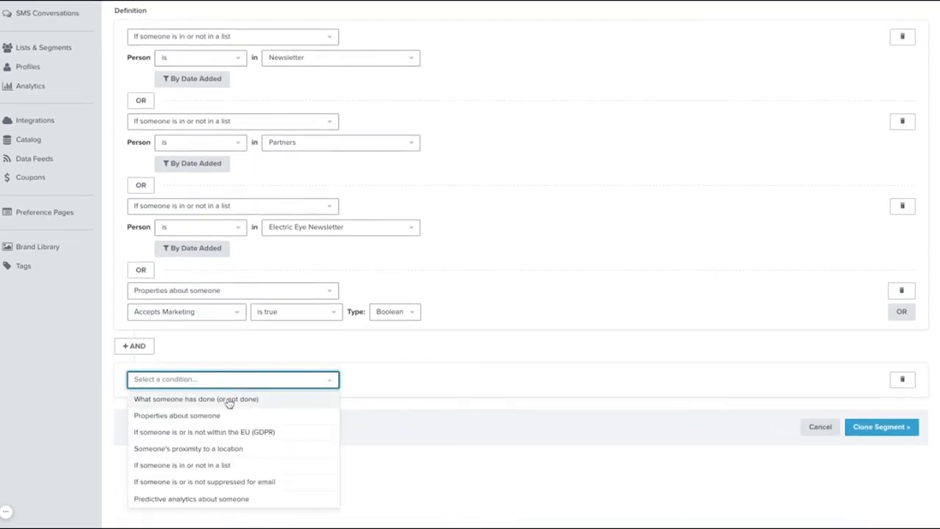
{"action": "left_click", "coordinate": [229, 399]}
{"action": "left_click", "coordinate": [236, 402]}
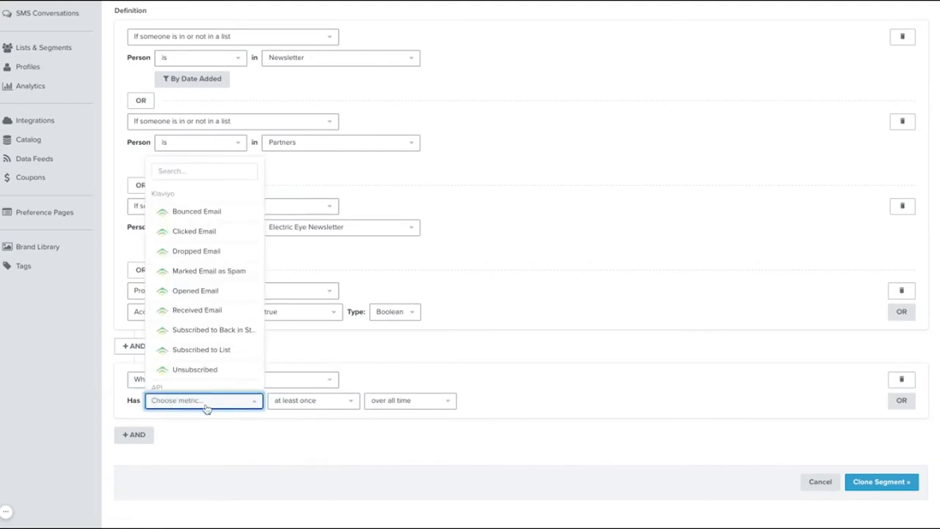
{"action": "left_click", "coordinate": [206, 290]}
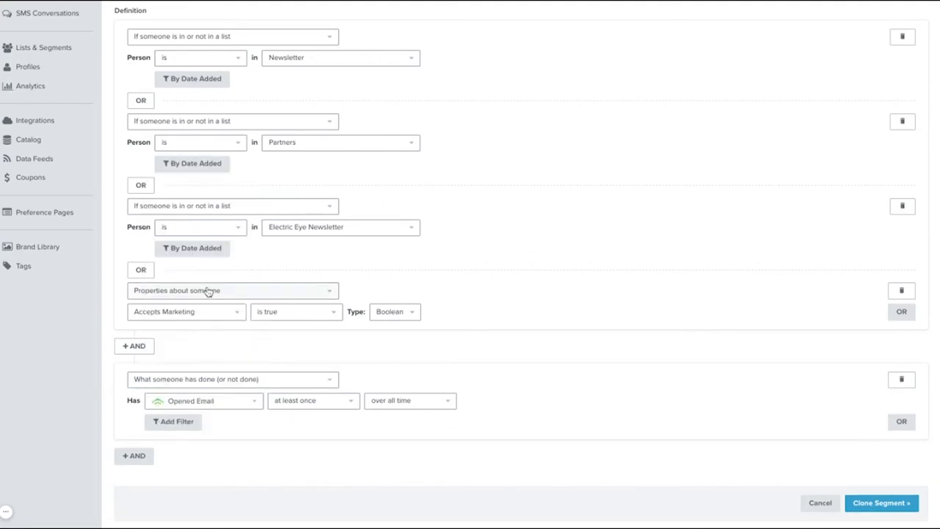
{"action": "left_click", "coordinate": [395, 400]}
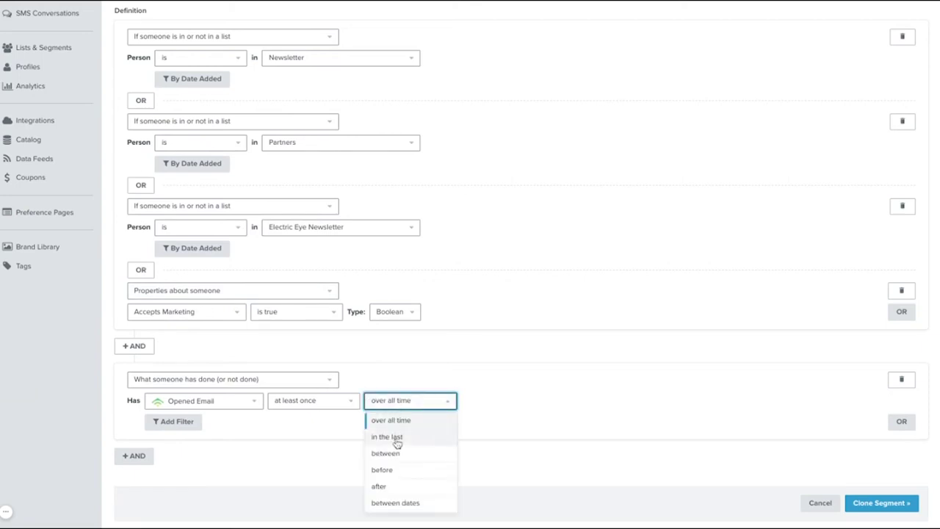
{"action": "left_click", "coordinate": [397, 438]}
{"action": "double_click", "coordinate": [483, 398]}
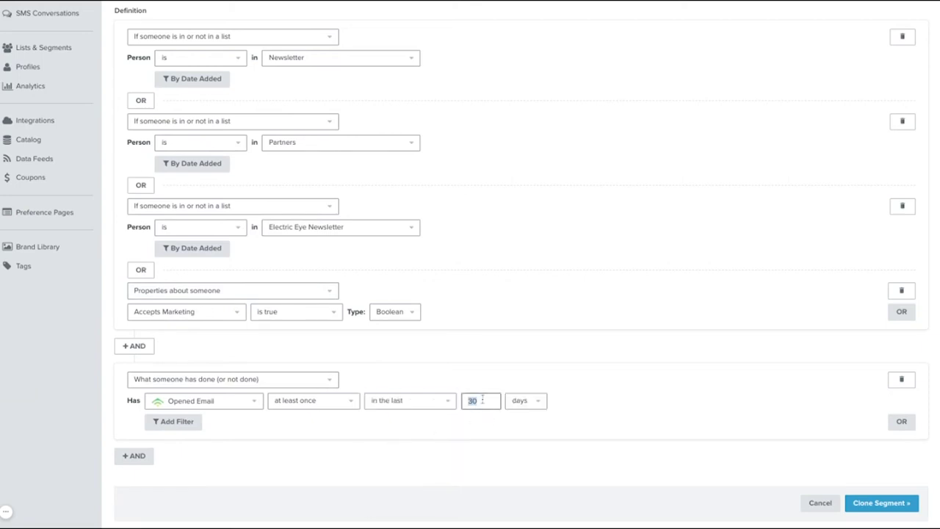
{"action": "type", "text": "60"}
Add an OR condition for Clicked Email at least once, limited to a recent period in days, and save the cloned segment.
{"action": "left_click", "coordinate": [900, 422]}
{"action": "scroll", "coordinate": [327, 419], "scroll_direction": "down", "scroll_amount": 3}
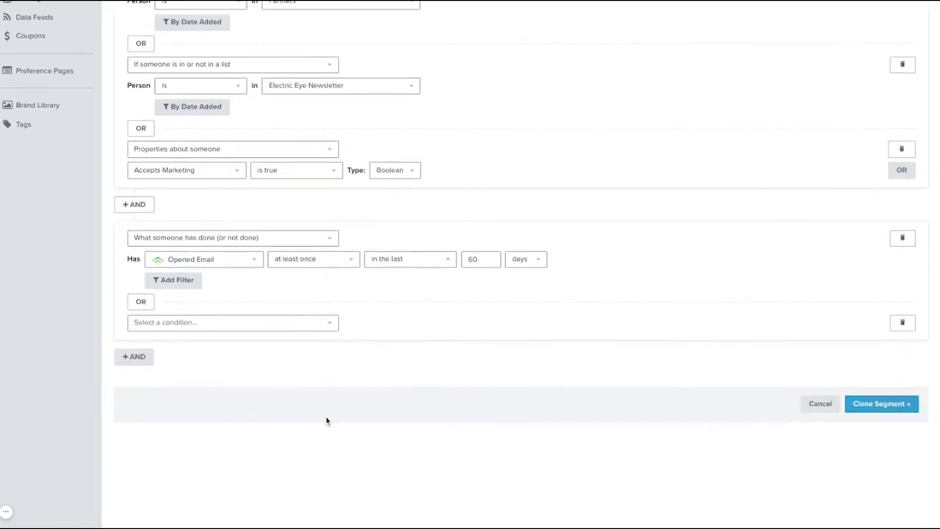
{"action": "left_click", "coordinate": [239, 324]}
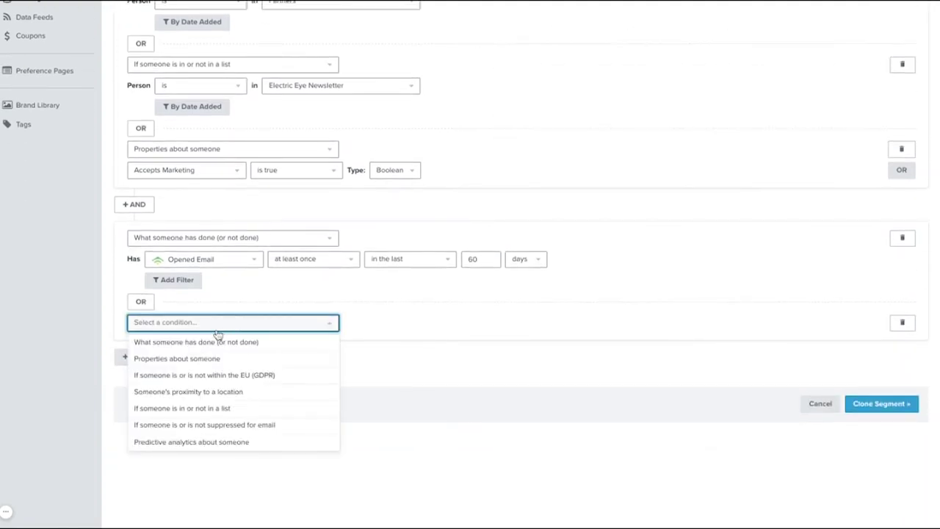
{"action": "left_click", "coordinate": [209, 343]}
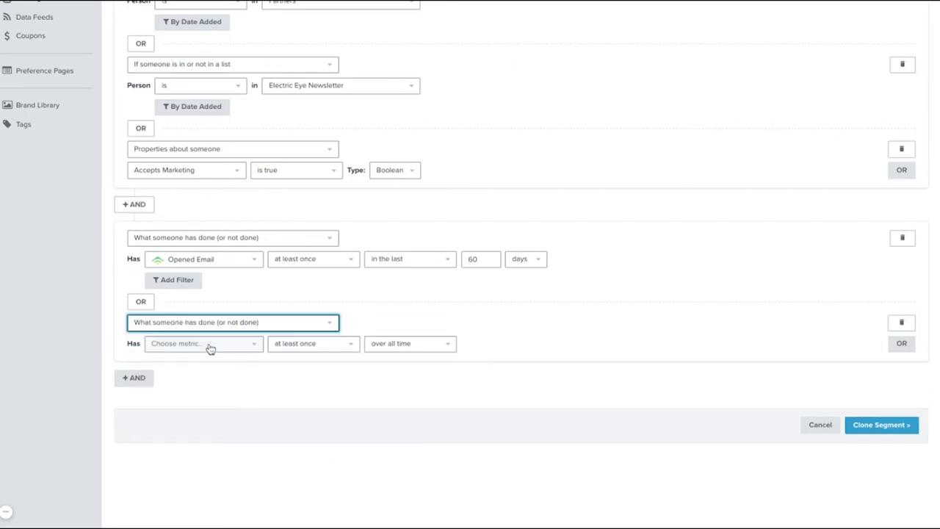
{"action": "left_click", "coordinate": [200, 345]}
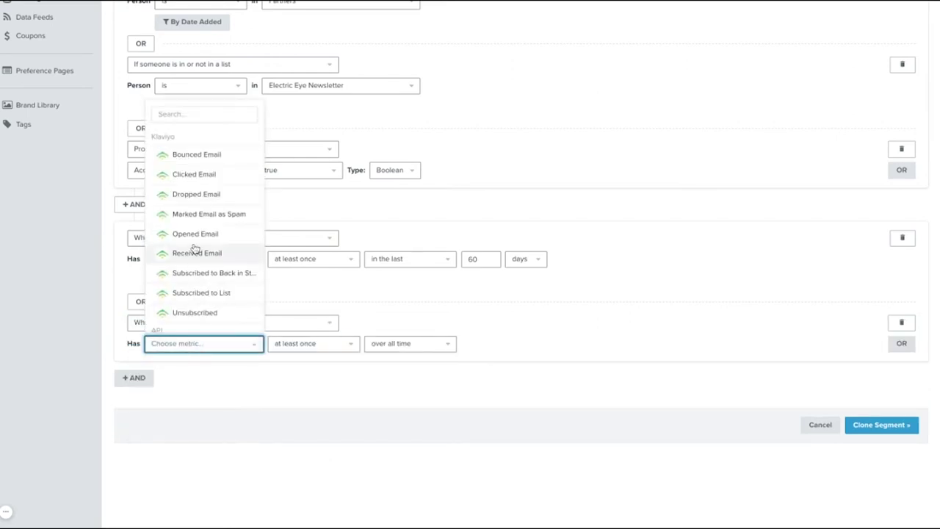
{"action": "left_click", "coordinate": [195, 175]}
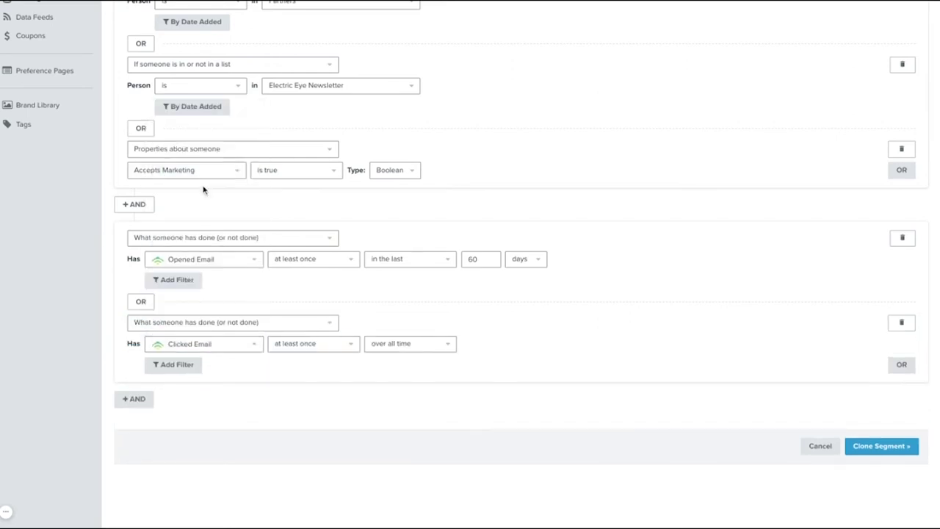
{"action": "left_click", "coordinate": [384, 344]}
{"action": "left_click", "coordinate": [395, 380]}
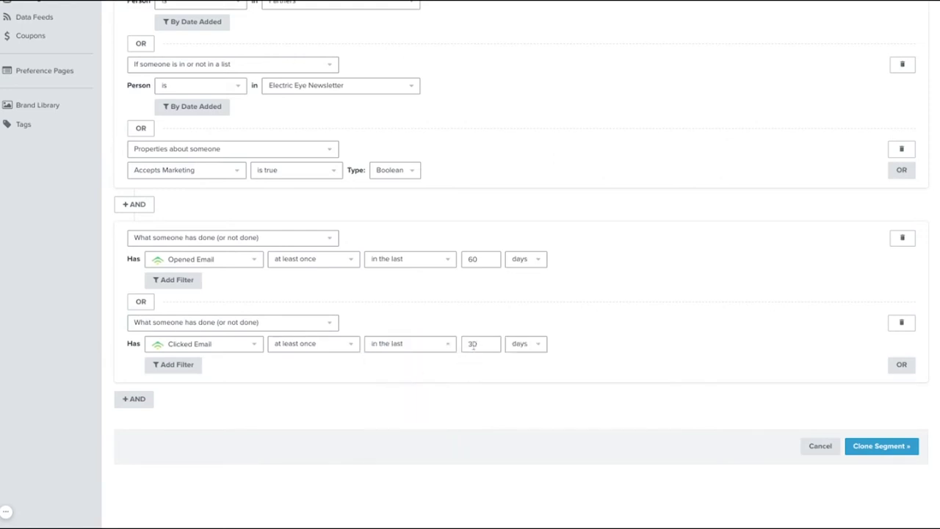
{"action": "left_click", "coordinate": [472, 344]}
{"action": "left_click", "coordinate": [657, 400]}
{"action": "left_click", "coordinate": [873, 455]}
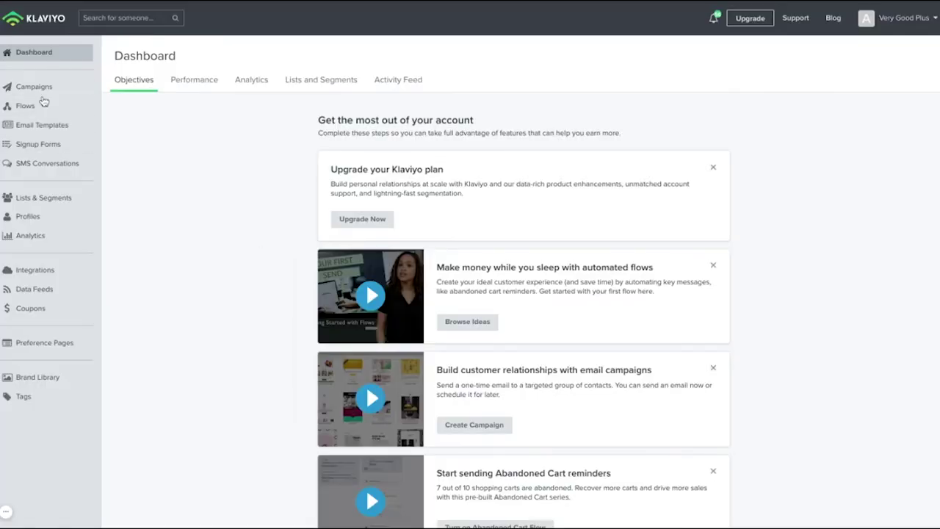
Create an email campaign and name it Record Store Day Sale.
{"action": "left_click", "coordinate": [35, 88]}
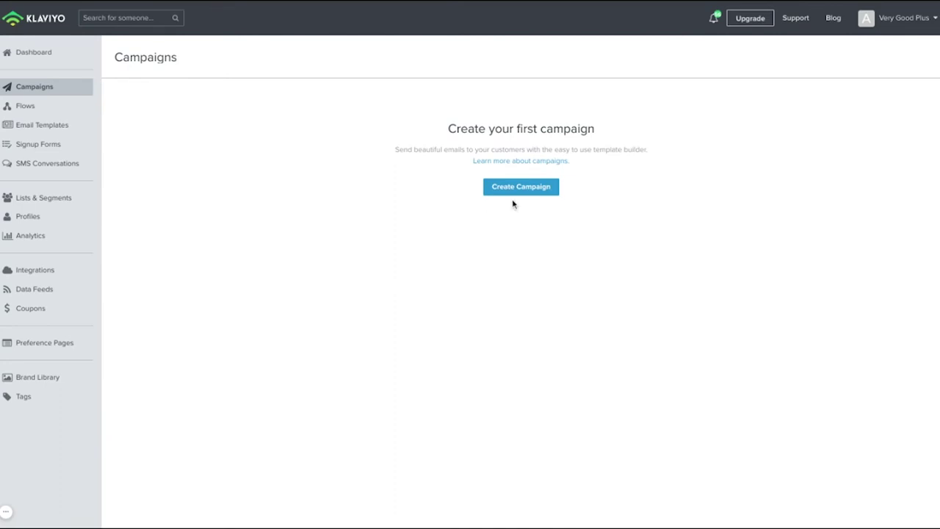
{"action": "left_click", "coordinate": [527, 187]}
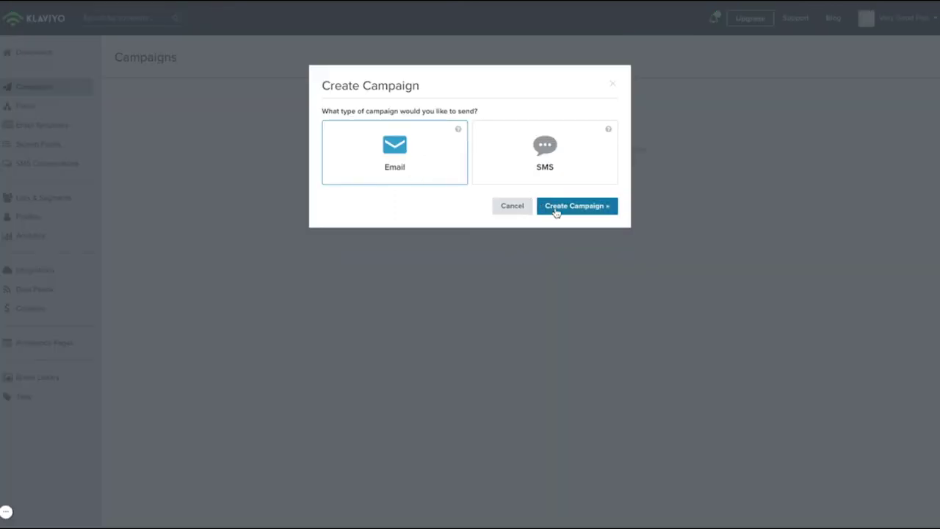
{"action": "left_click", "coordinate": [556, 210]}
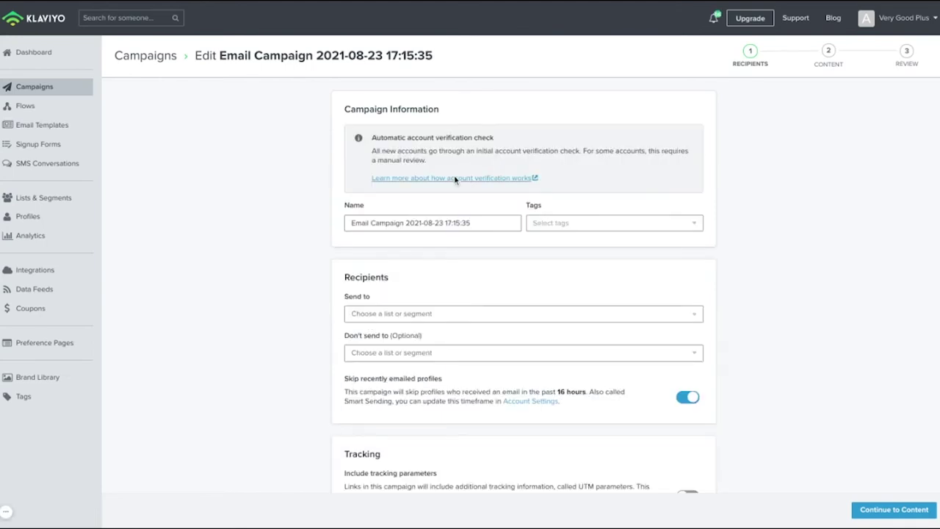
{"action": "triple_click", "coordinate": [437, 224]}
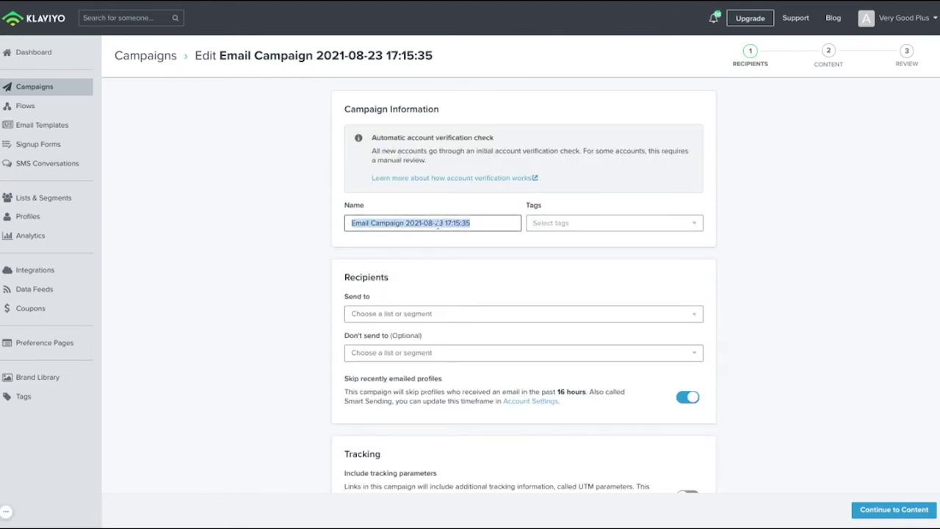
{"action": "type", "text": "Record St"}
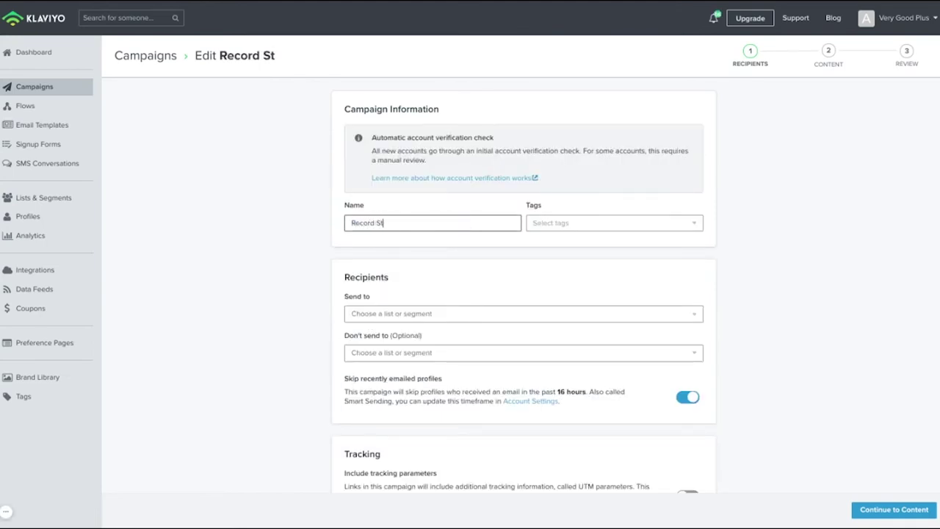
{"action": "type", "text": "ore Day Sale"}
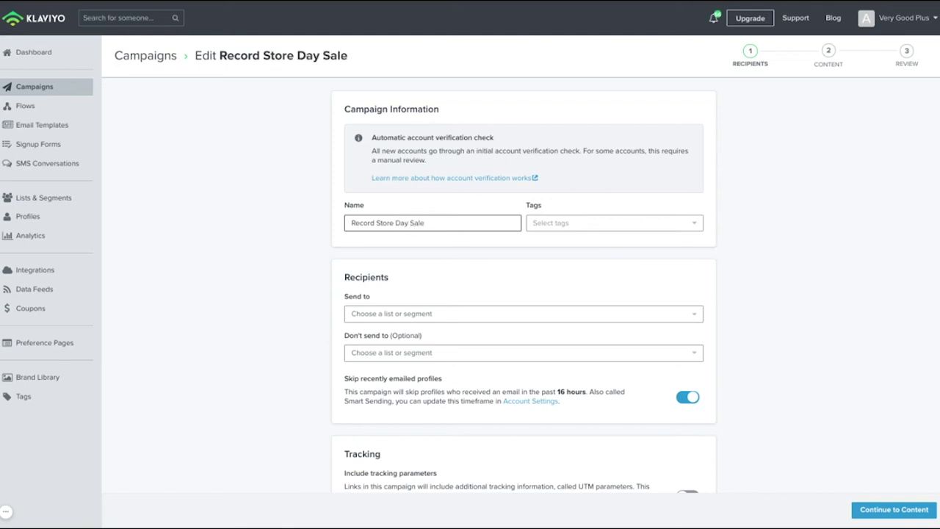
Set the campaign's recipients to the Engaged Subscribers segment.
{"action": "scroll", "coordinate": [422, 287], "scroll_direction": "down", "scroll_amount": 1}
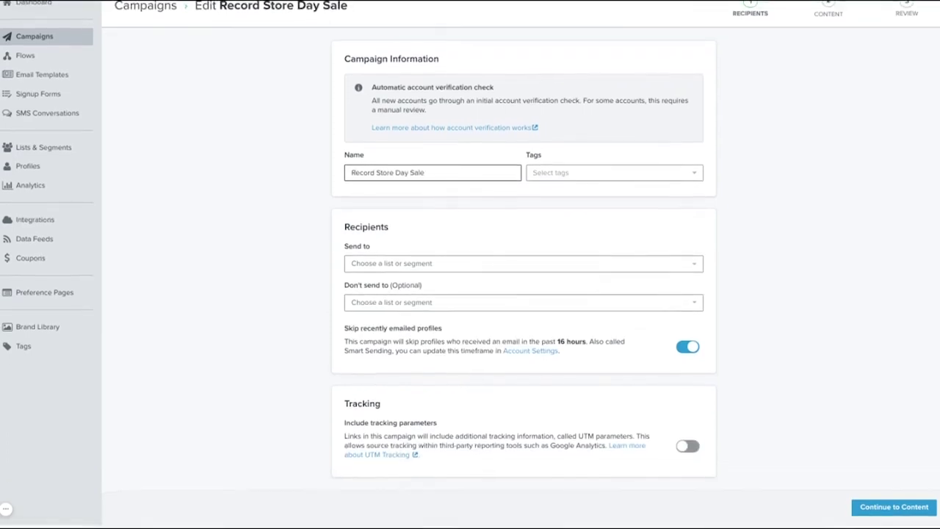
{"action": "left_click", "coordinate": [422, 271]}
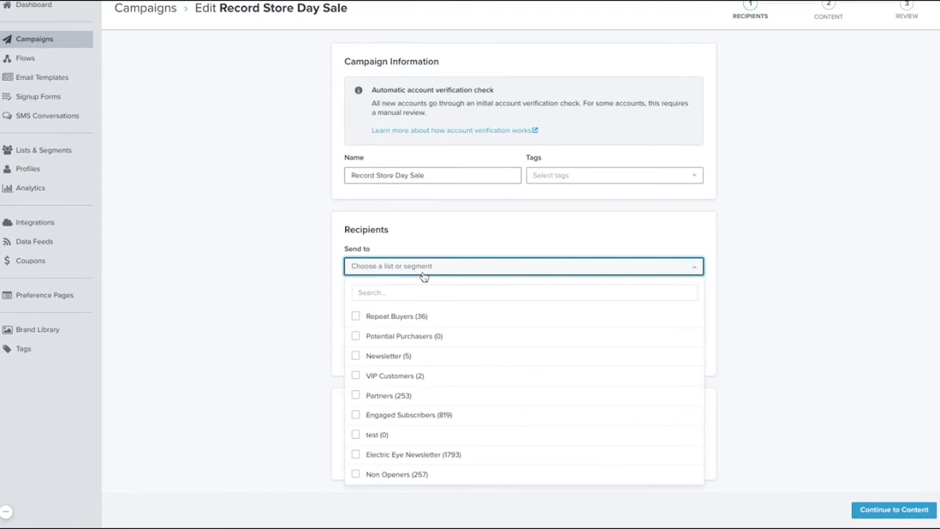
{"action": "left_click", "coordinate": [415, 416]}
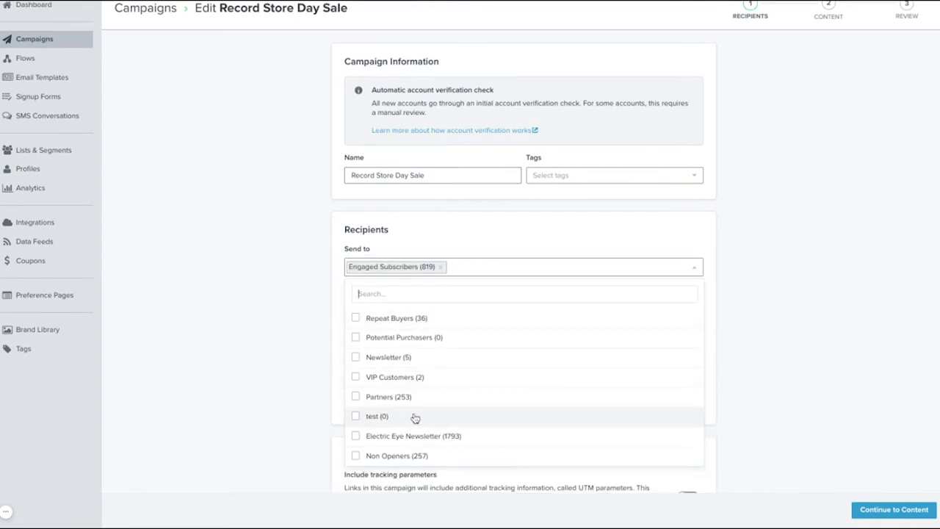
{"action": "left_click", "coordinate": [289, 364]}
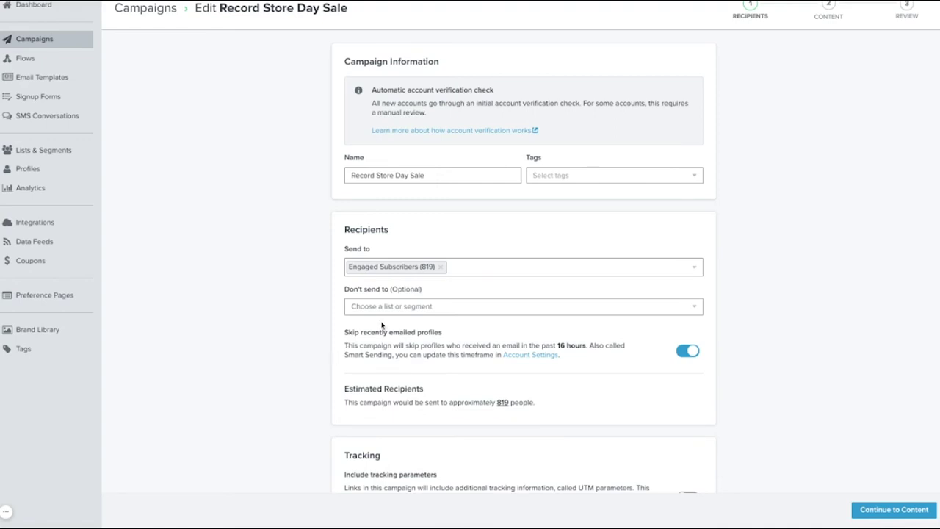
Try out the switches for skipping recently emailed profiles and including tracking parameters.
{"action": "left_click", "coordinate": [689, 352]}
{"action": "left_click", "coordinate": [689, 352]}
{"action": "scroll", "coordinate": [547, 383], "scroll_direction": "down", "scroll_amount": 1}
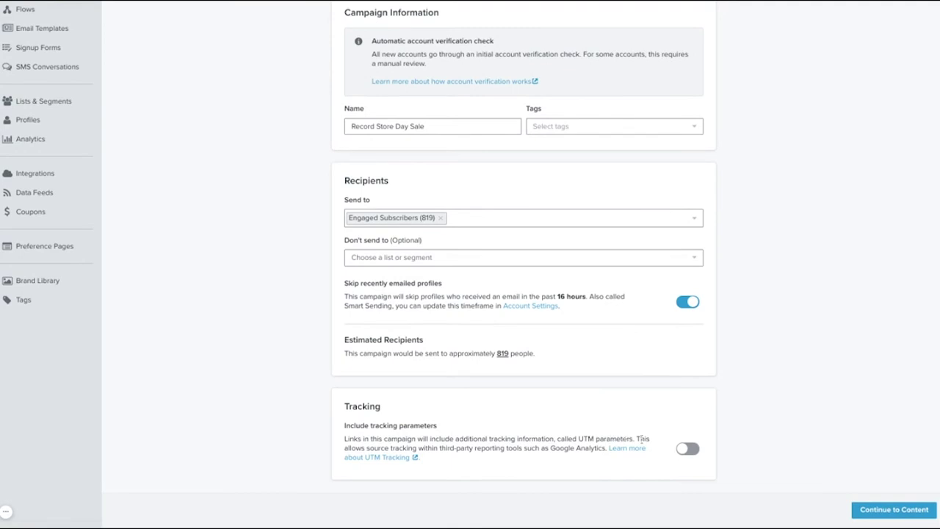
{"action": "left_click", "coordinate": [687, 449]}
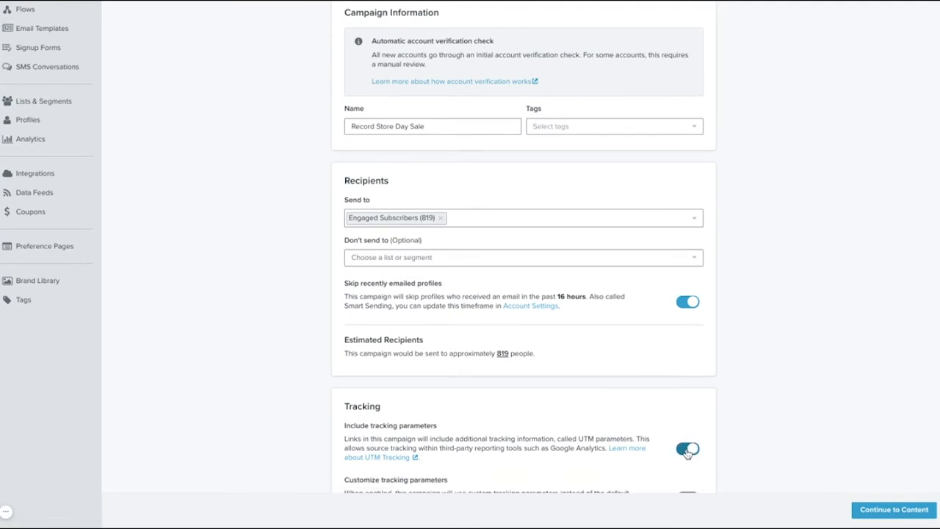
{"action": "scroll", "coordinate": [688, 452], "scroll_direction": "down", "scroll_amount": 1}
{"action": "left_click", "coordinate": [687, 404]}
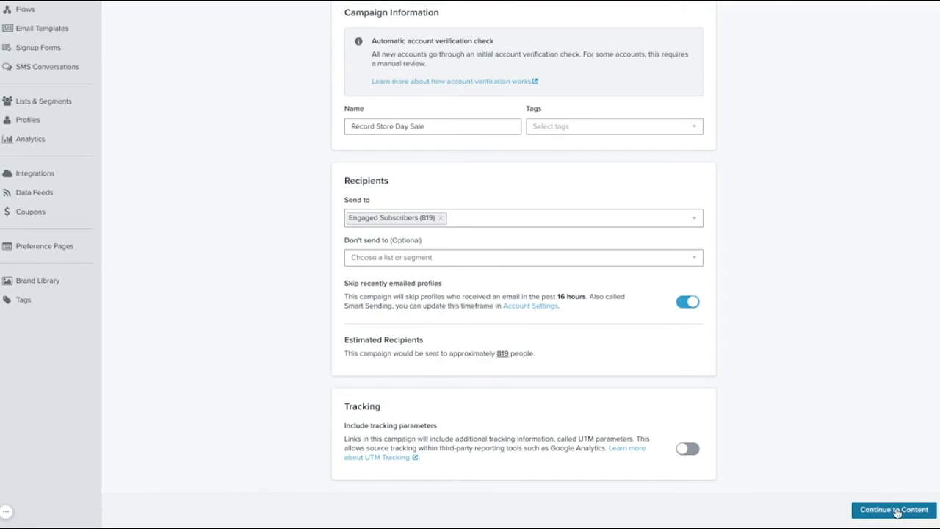
Continue to the campaign content, entering the subject "Save 20% on Record Store Day" and the preview text "Are you ready for some new vinyl?".
{"action": "left_click", "coordinate": [895, 510]}
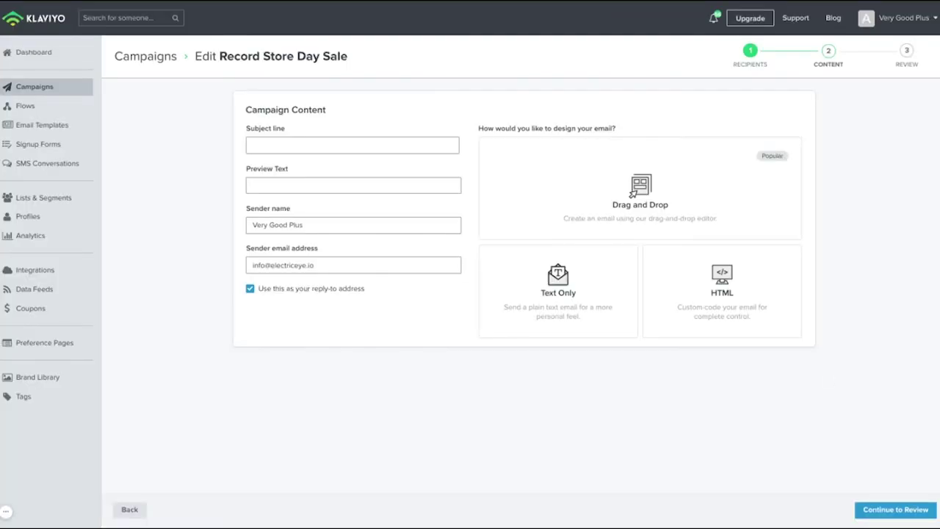
{"action": "left_click", "coordinate": [375, 145]}
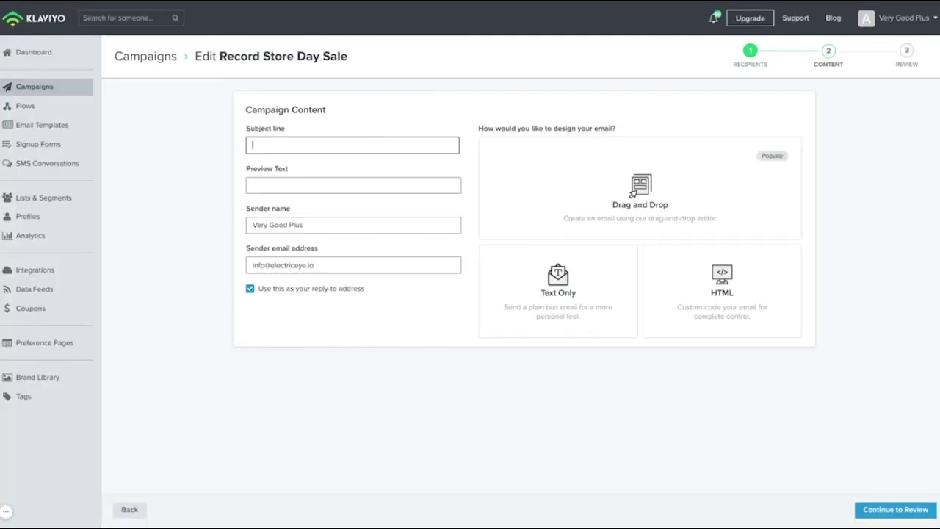
{"action": "type", "text": "Save 20% on Record Store Day"}
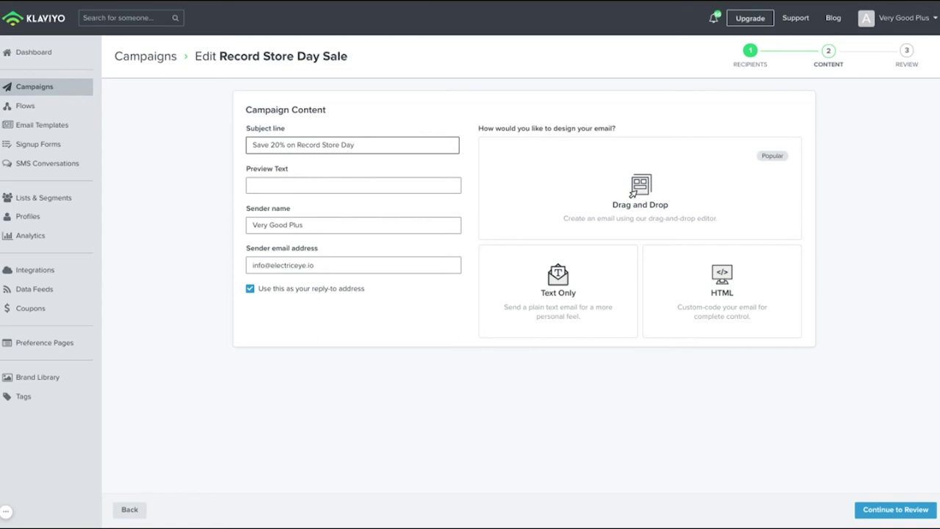
{"action": "key", "text": "Tab"}
{"action": "type", "text": "Are you "}
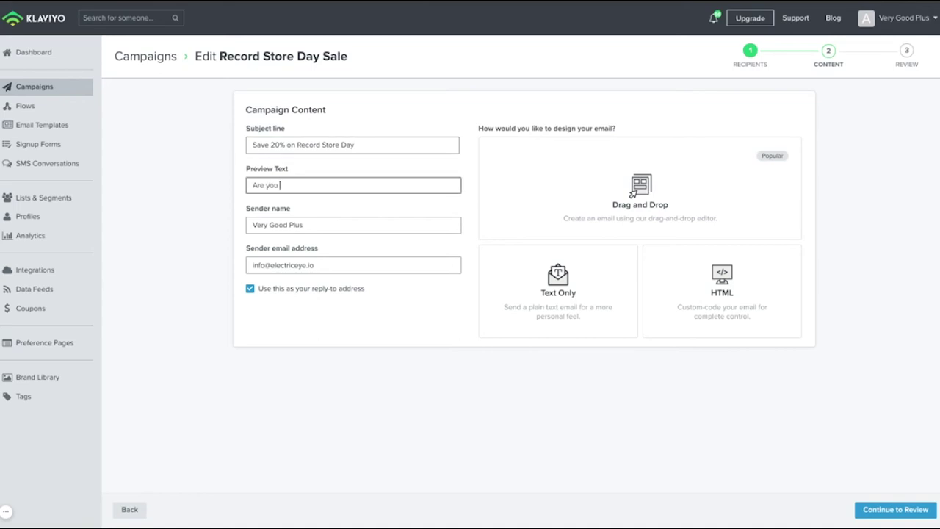
{"action": "type", "text": "ready for some new vinyl?"}
Choose the drag-and-drop design option and start the email from the account's own saved template.
{"action": "left_click", "coordinate": [583, 199]}
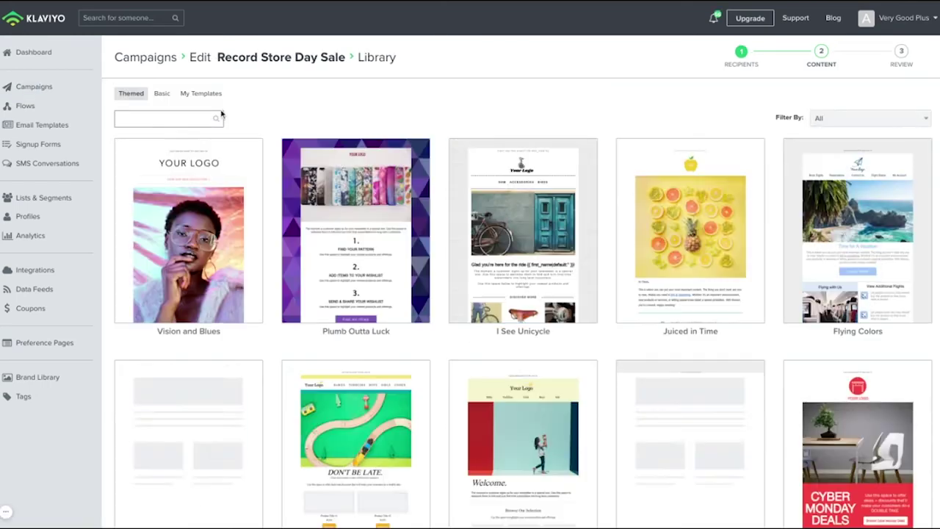
{"action": "left_click", "coordinate": [201, 94]}
{"action": "left_click", "coordinate": [197, 197]}
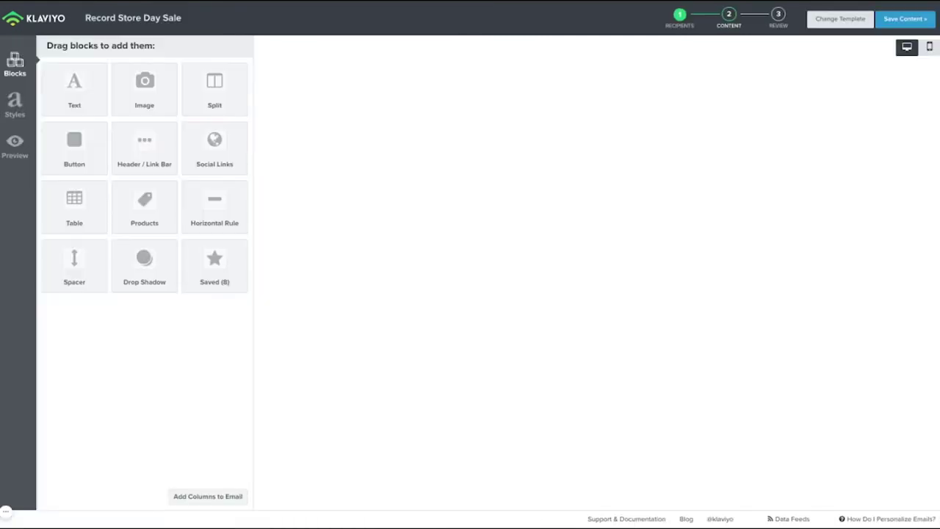
Replace the email's hero image with pexels-pixabay-302871 from the image library.
{"action": "left_click", "coordinate": [528, 203]}
{"action": "left_click", "coordinate": [70, 193]}
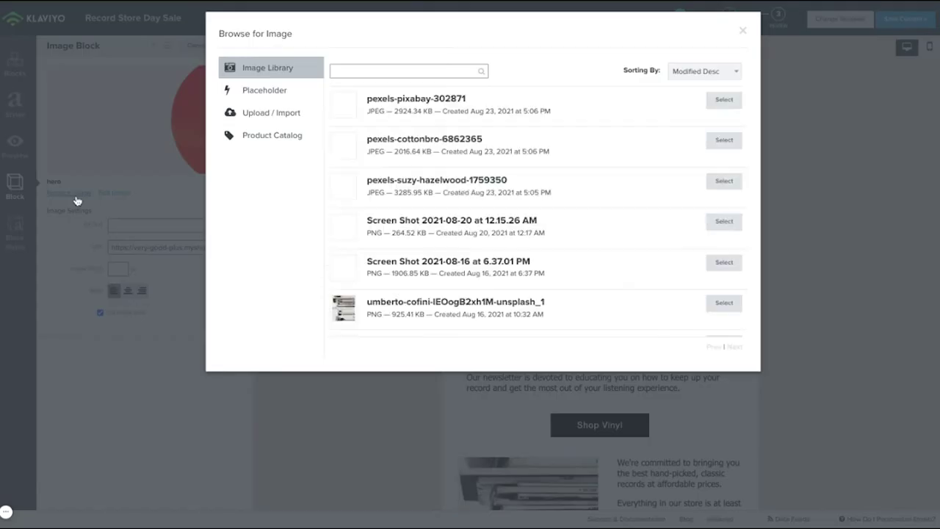
{"action": "left_click", "coordinate": [727, 101]}
Change the heading to "Turn Up For Record Store Day!" and rewrite the body as a 20% off offer with coupon code TURNUP20 in red.
{"action": "left_click", "coordinate": [502, 277]}
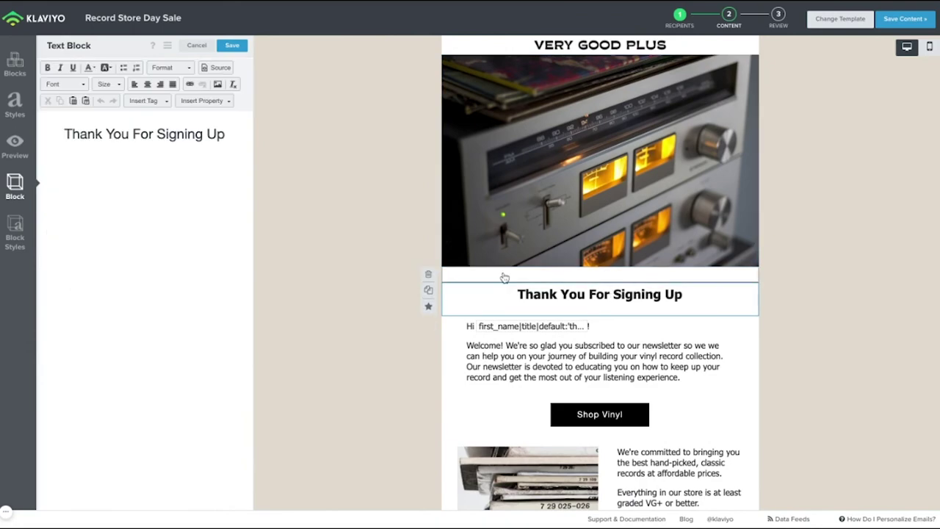
{"action": "key", "text": "ctrl+a"}
{"action": "type", "text": "T"}
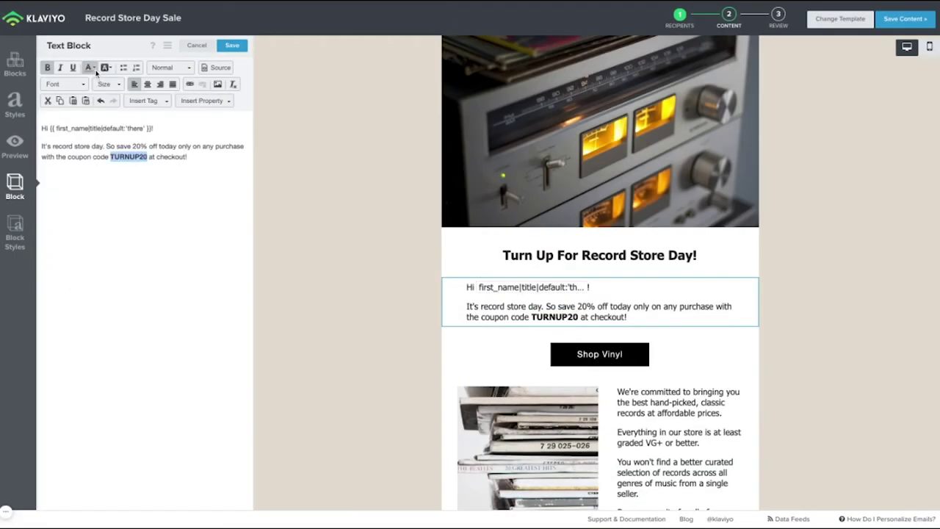
{"action": "left_click", "coordinate": [113, 202]}
Delete the block with the record photo and store description below the Shop Vinyl button.
{"action": "scroll", "coordinate": [518, 384], "scroll_direction": "down", "scroll_amount": 2}
{"action": "left_click", "coordinate": [428, 309]}
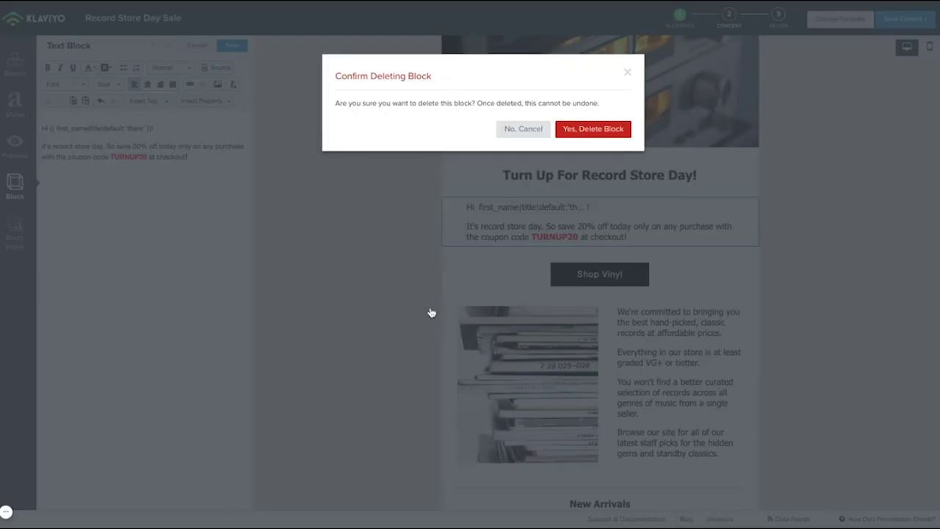
{"action": "left_click", "coordinate": [598, 128]}
Change the Shop Vinyl button's text to "Save 20% Now" and save the block.
{"action": "left_click", "coordinate": [459, 265]}
{"action": "key", "text": "ctrl+a"}
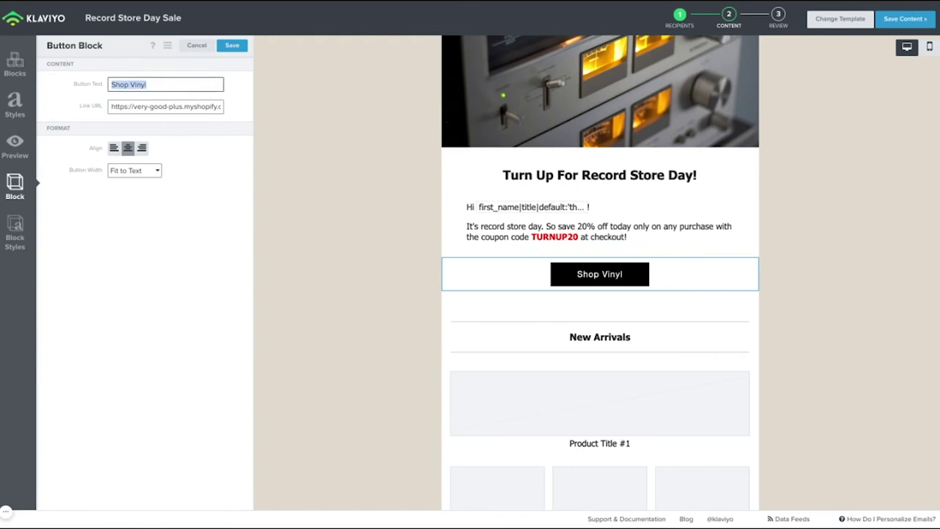
{"action": "type", "text": "Save 20%"}
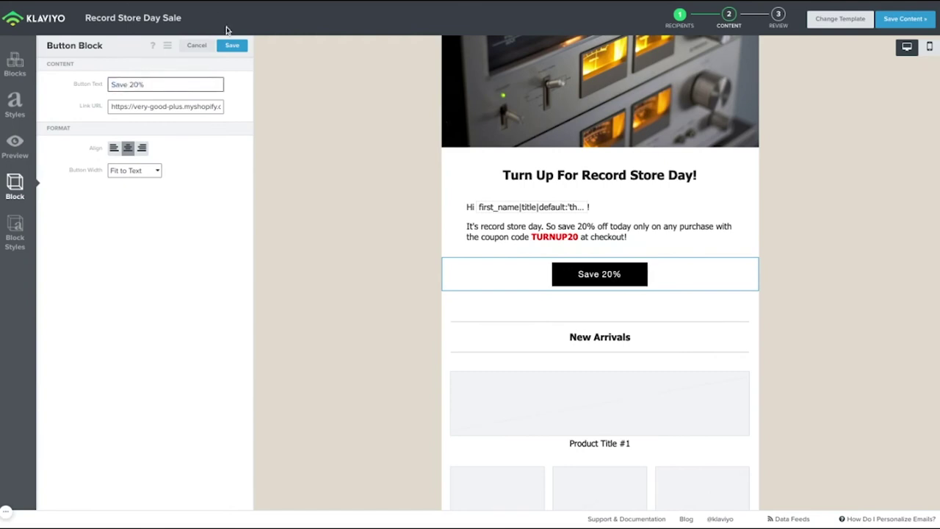
{"action": "type", "text": " Now"}
{"action": "left_click", "coordinate": [232, 45]}
Save the email content and create an A/B test with variation B's subject "Hey {{ first_name|title|default:'there' }}! Guess What Day It Is!".
{"action": "scroll", "coordinate": [546, 207], "scroll_direction": "down", "scroll_amount": 4}
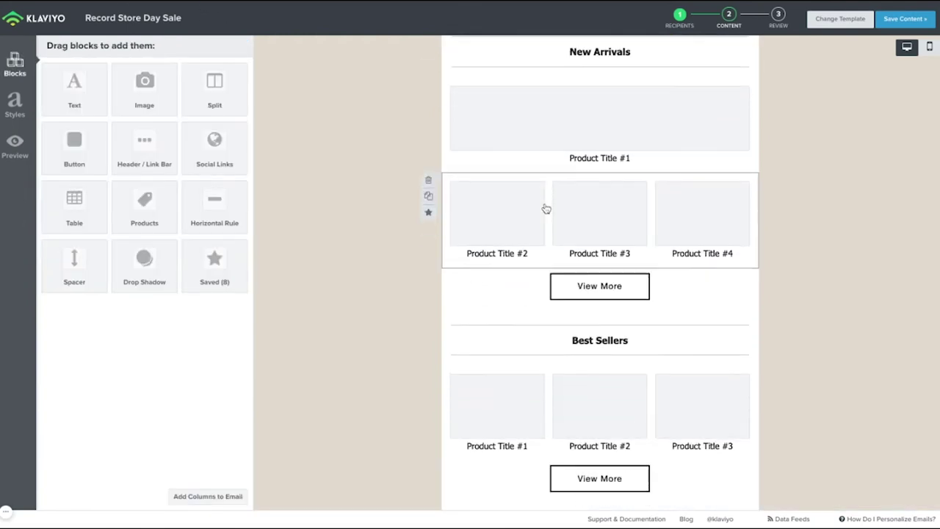
{"action": "scroll", "coordinate": [546, 208], "scroll_direction": "up", "scroll_amount": 3}
{"action": "scroll", "coordinate": [599, 272], "scroll_direction": "up", "scroll_amount": 2}
{"action": "left_click", "coordinate": [903, 19]}
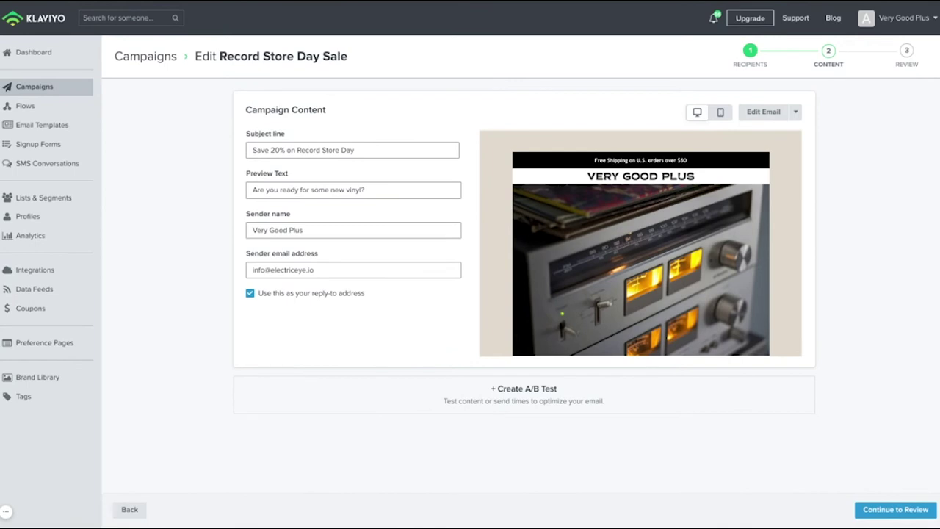
{"action": "left_click", "coordinate": [512, 404]}
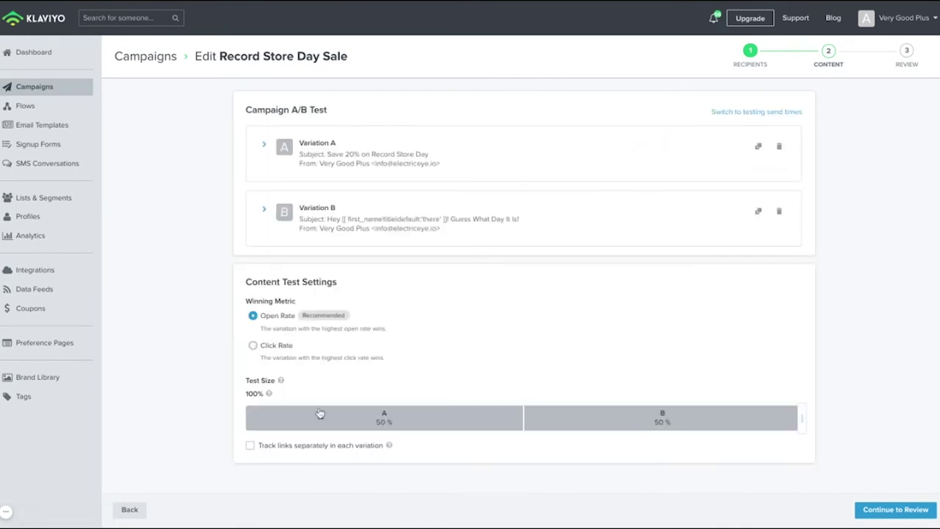
Try switching the A/B test from content to send times.
{"action": "left_click", "coordinate": [769, 114]}
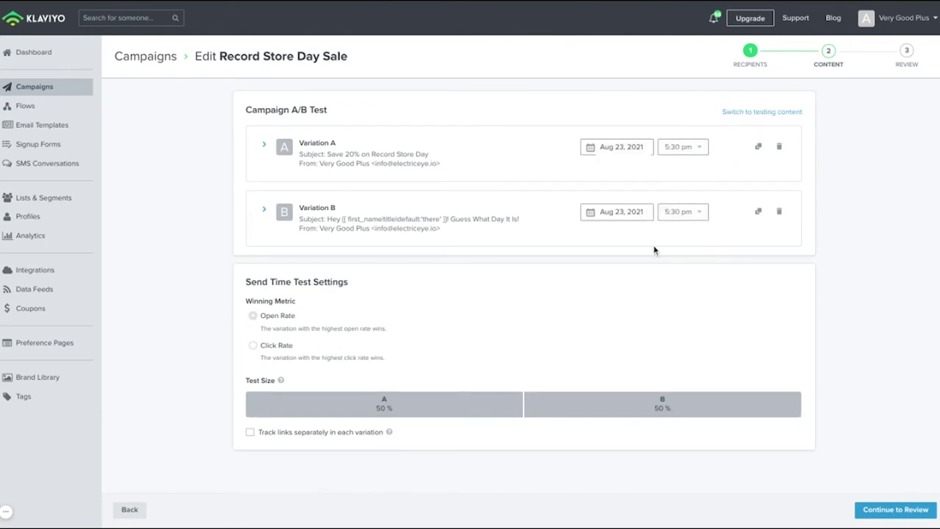
{"action": "left_click", "coordinate": [743, 115]}
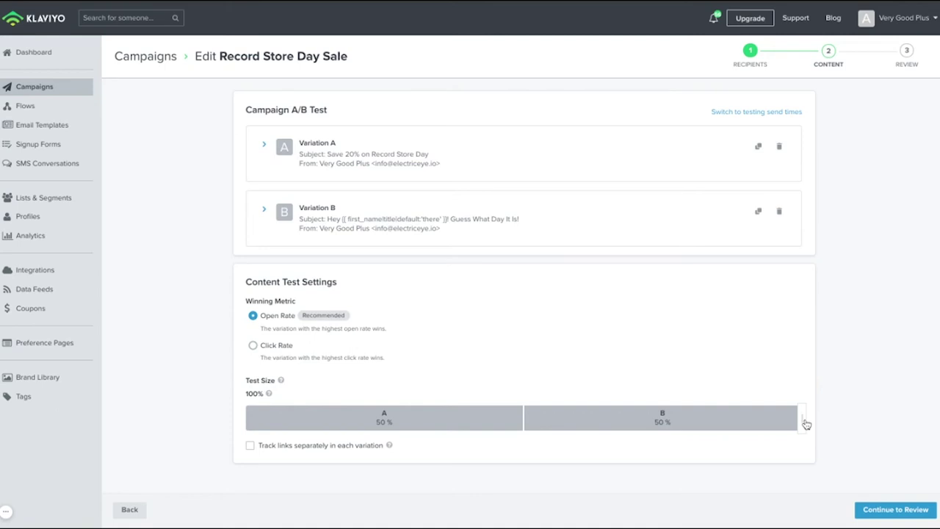
Reduce the A/B test size to 46% of recipients and set the test duration to 4 hours.
{"action": "left_click_drag", "start_coordinate": [804, 418], "coordinate": [499, 417]}
{"action": "scroll", "coordinate": [521, 293], "scroll_direction": "down", "scroll_amount": 1}
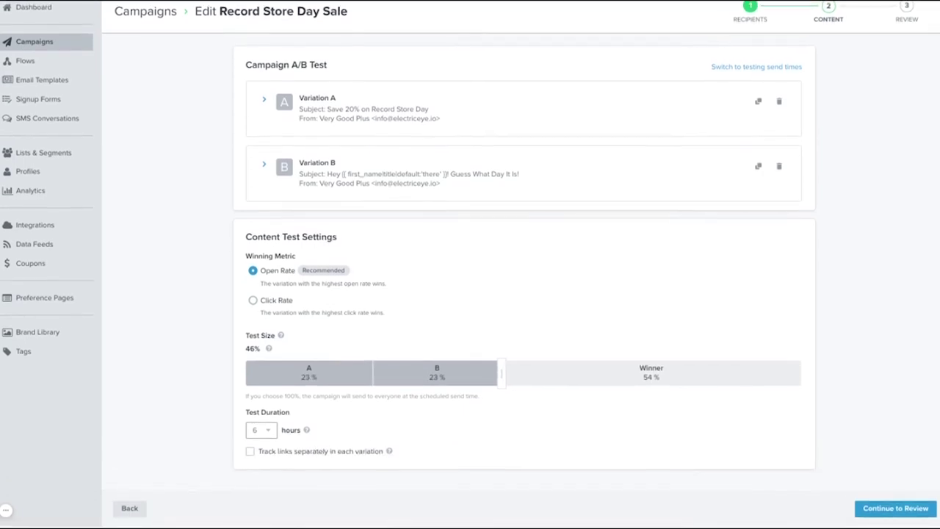
{"action": "left_click", "coordinate": [270, 433]}
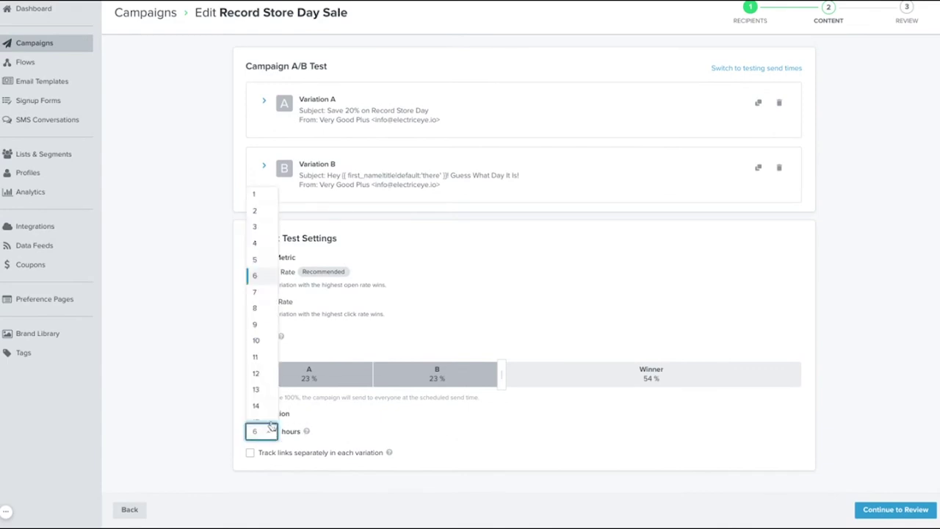
{"action": "left_click", "coordinate": [262, 245]}
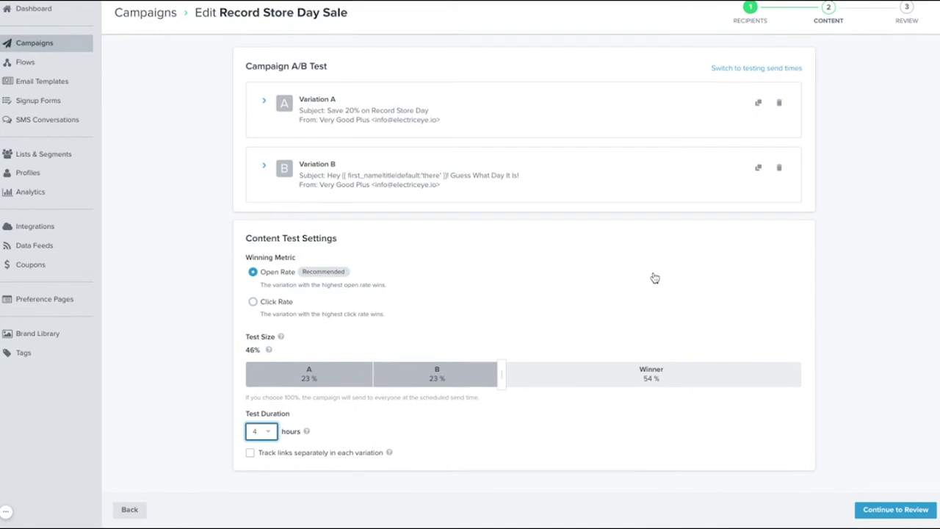
Switch the A/B test to testing send times and proceed to the campaign review.
{"action": "scroll", "coordinate": [653, 277], "scroll_direction": "up", "scroll_amount": 1}
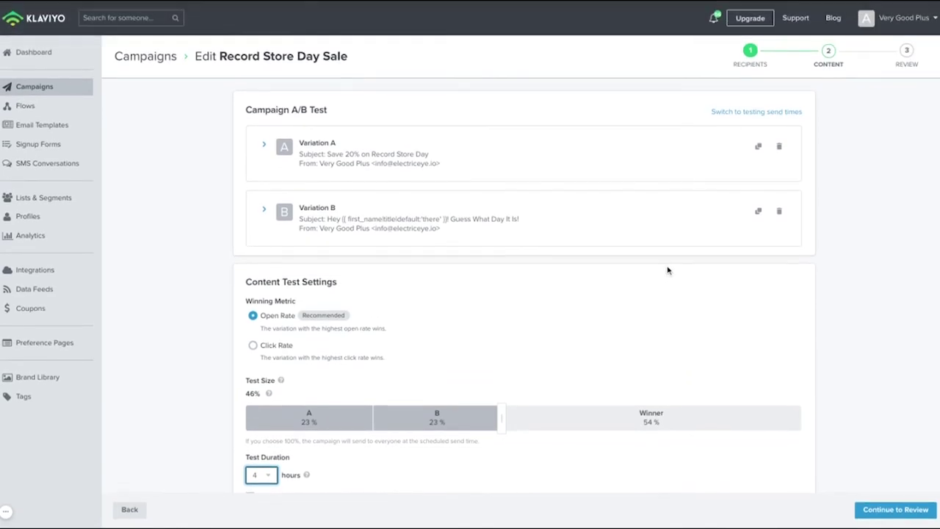
{"action": "left_click", "coordinate": [765, 115]}
{"action": "scroll", "coordinate": [644, 353], "scroll_direction": "down", "scroll_amount": 1}
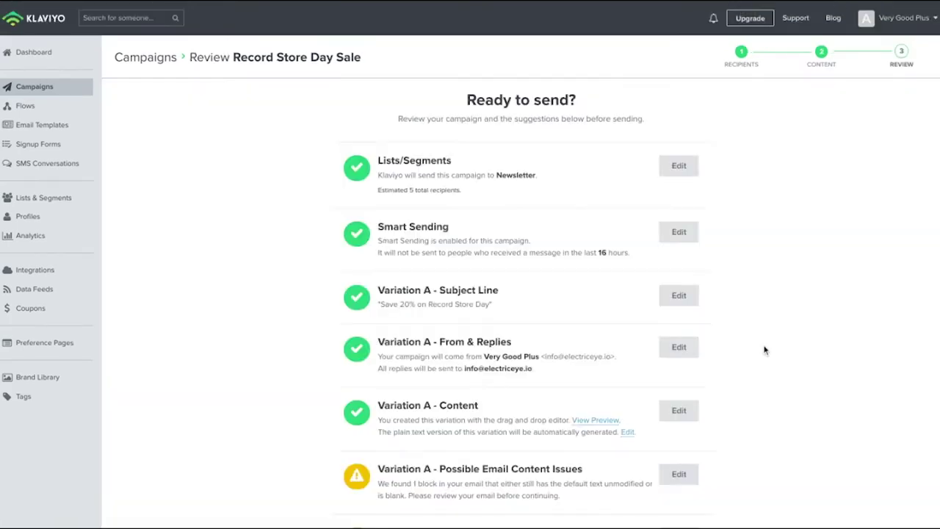
Review the campaign summary, open the send options and schedule the campaign for Aug 31, 2021.
{"action": "scroll", "coordinate": [740, 308], "scroll_direction": "down", "scroll_amount": 8}
{"action": "scroll", "coordinate": [688, 293], "scroll_direction": "down", "scroll_amount": 1}
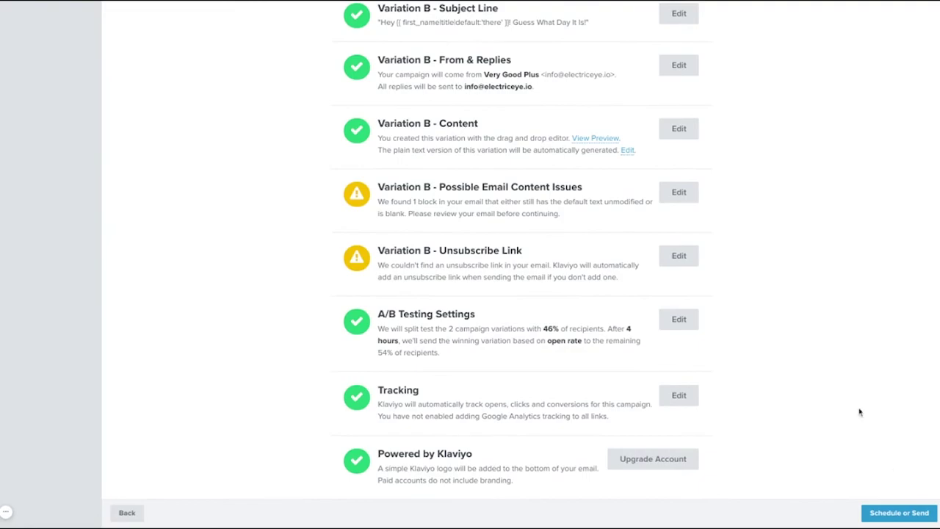
{"action": "left_click", "coordinate": [895, 514]}
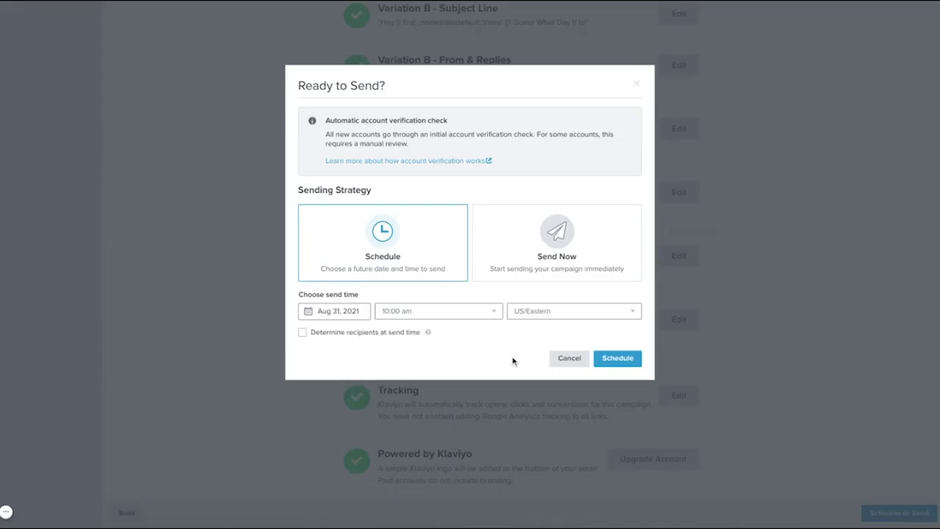
{"action": "left_click", "coordinate": [523, 268]}
{"action": "left_click", "coordinate": [405, 252]}
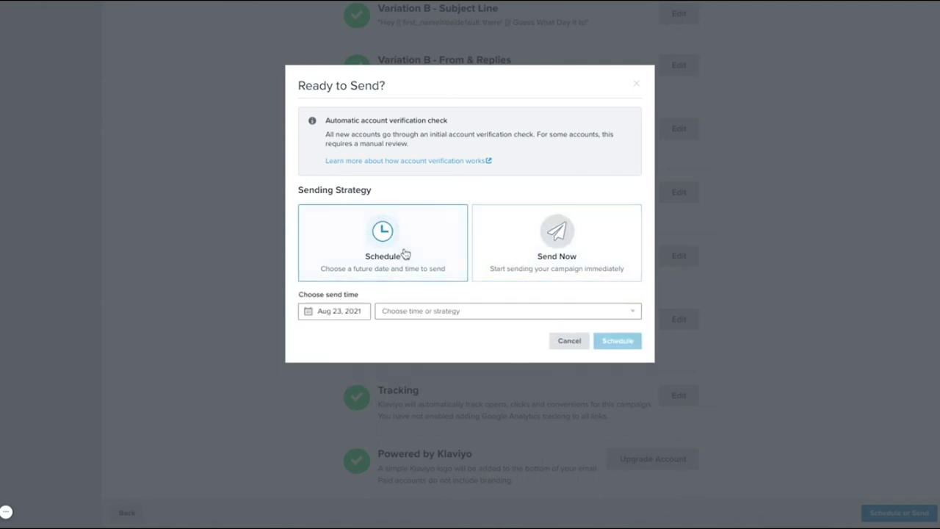
{"action": "left_click", "coordinate": [358, 311]}
{"action": "left_click", "coordinate": [361, 460]}
Set the campaign's scheduled send time to 7:30 am.
{"action": "left_click", "coordinate": [438, 316]}
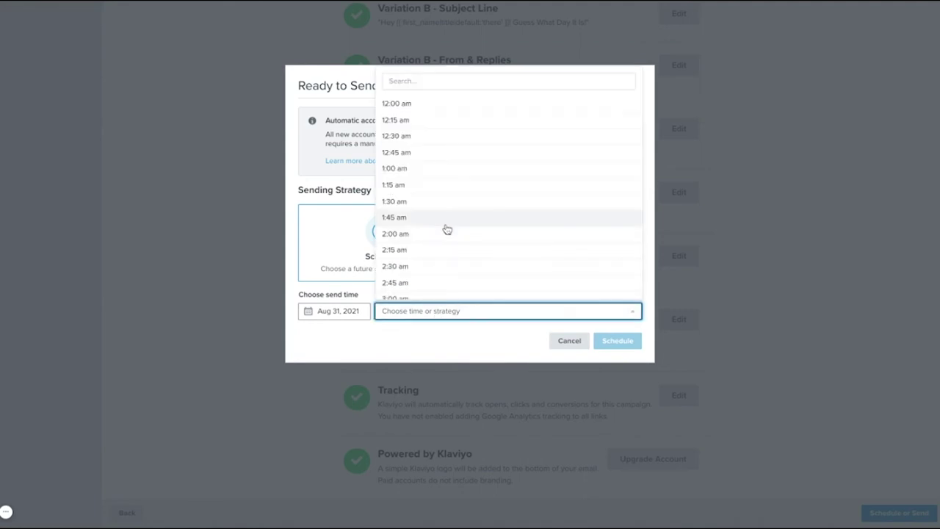
{"action": "scroll", "coordinate": [445, 228], "scroll_direction": "down", "scroll_amount": 3}
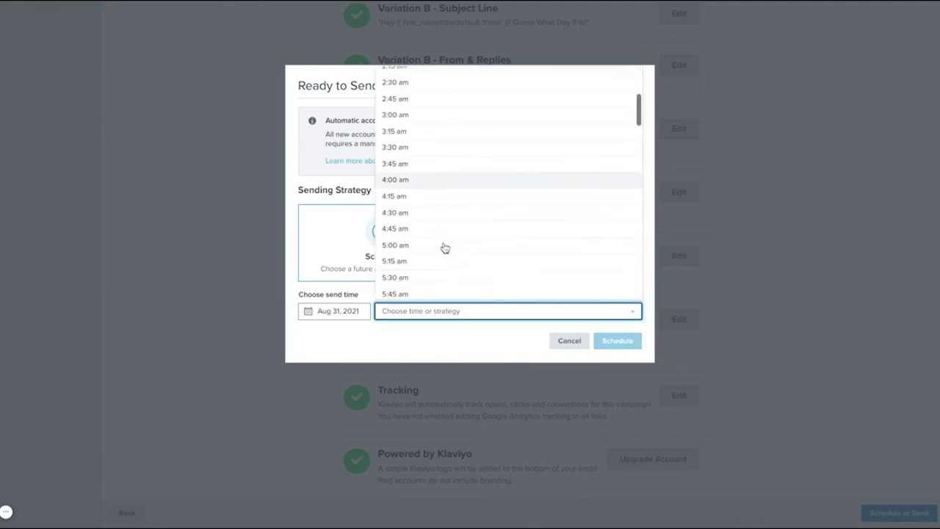
{"action": "scroll", "coordinate": [445, 248], "scroll_direction": "down", "scroll_amount": 4}
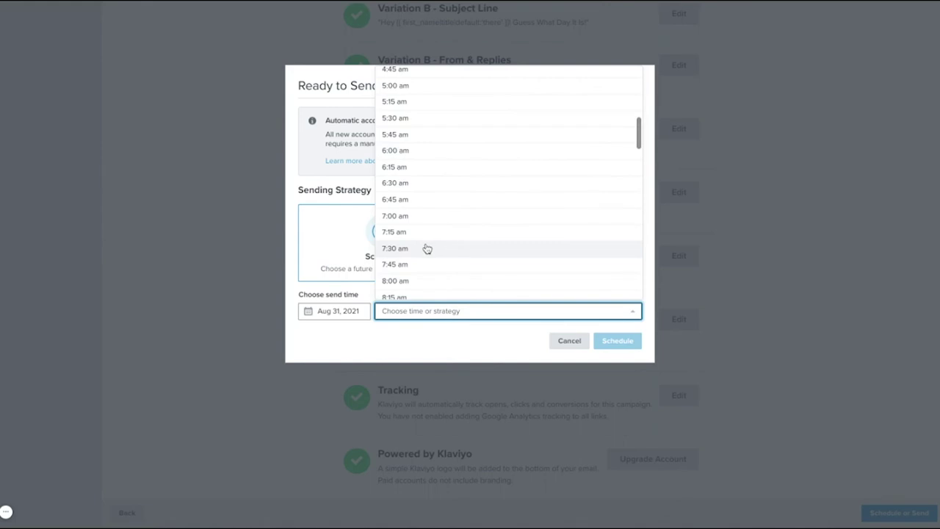
{"action": "left_click", "coordinate": [427, 249]}
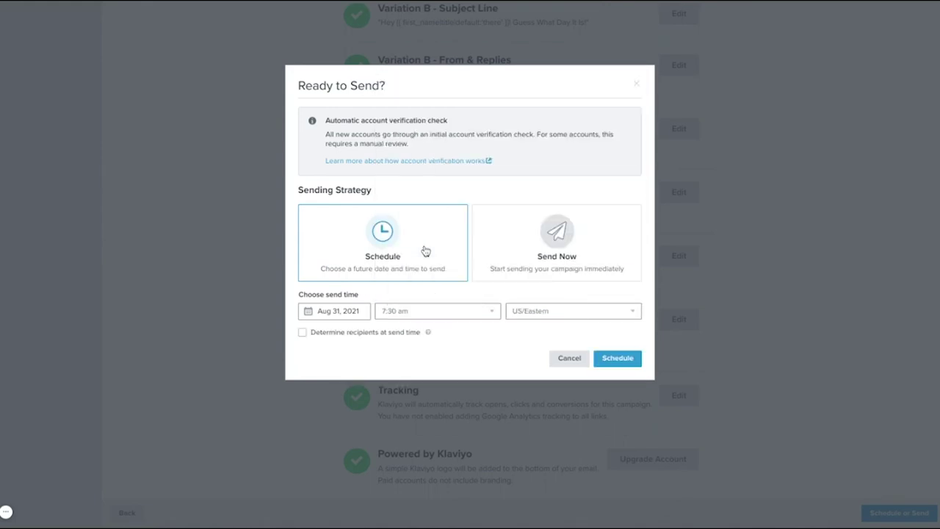
Keep the US/Eastern time zone, have recipients determined at send time, and schedule the campaign.
{"action": "left_click", "coordinate": [533, 311]}
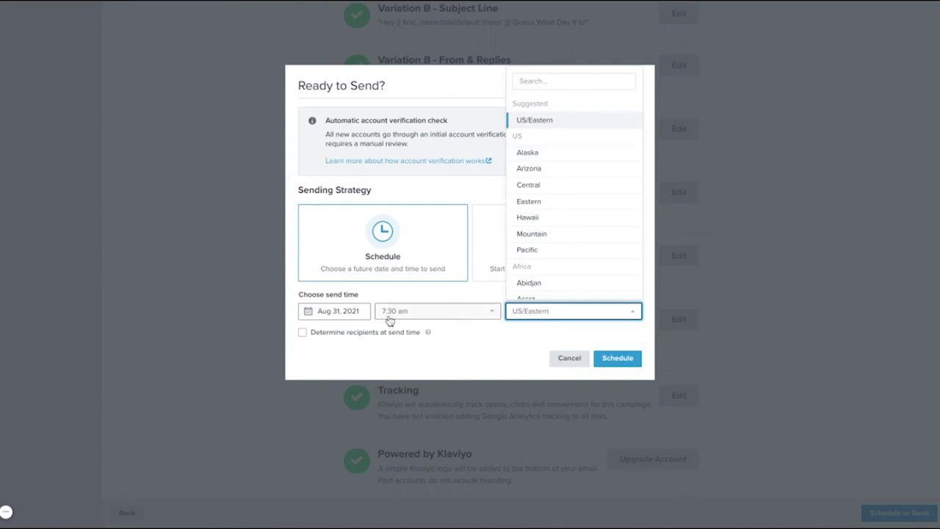
{"action": "left_click", "coordinate": [382, 356]}
{"action": "left_click", "coordinate": [303, 334]}
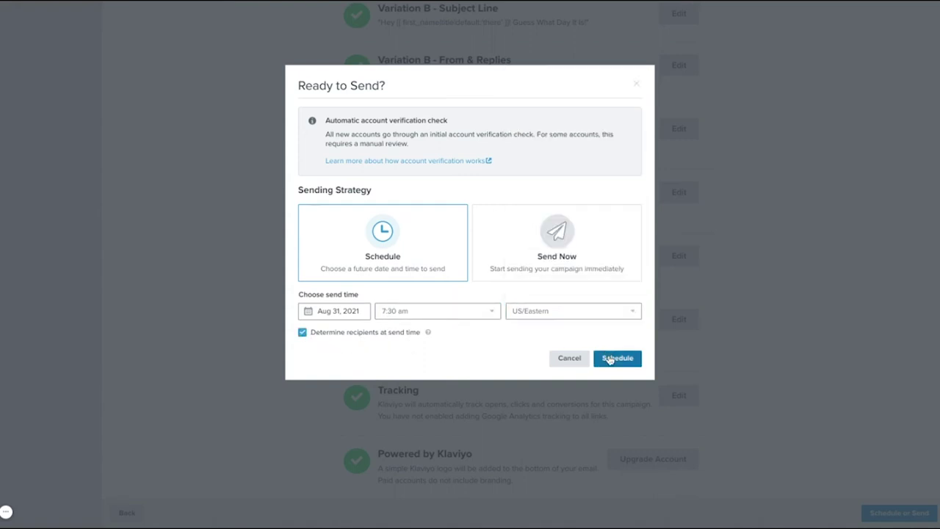
{"action": "left_click", "coordinate": [608, 359]}
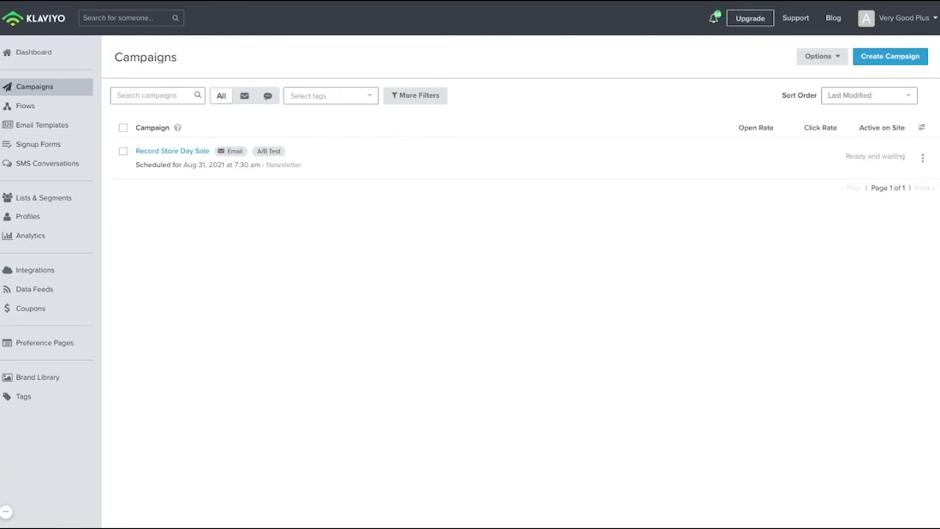
Open the Record Store Day Sale campaign and copy its campaign ID from the page address.
{"action": "mouse_move", "coordinate": [761, 175]}
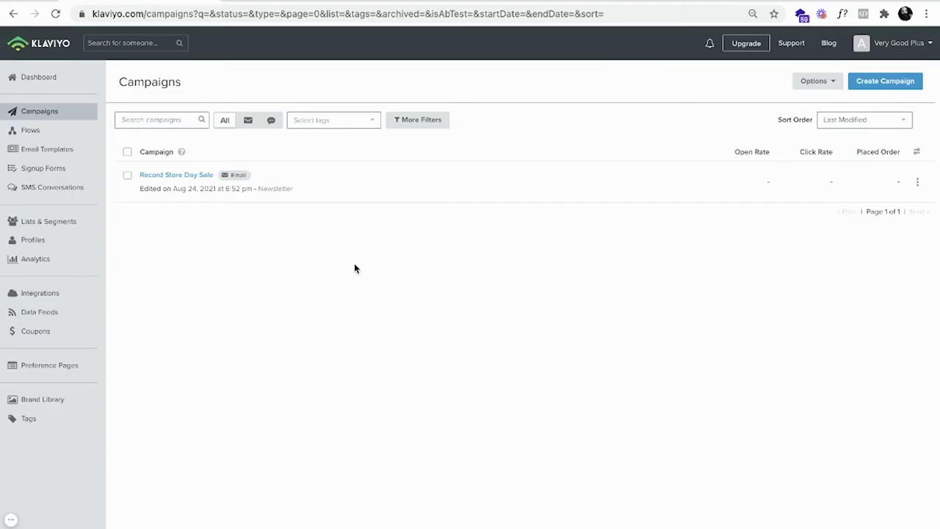
{"action": "left_click", "coordinate": [188, 177]}
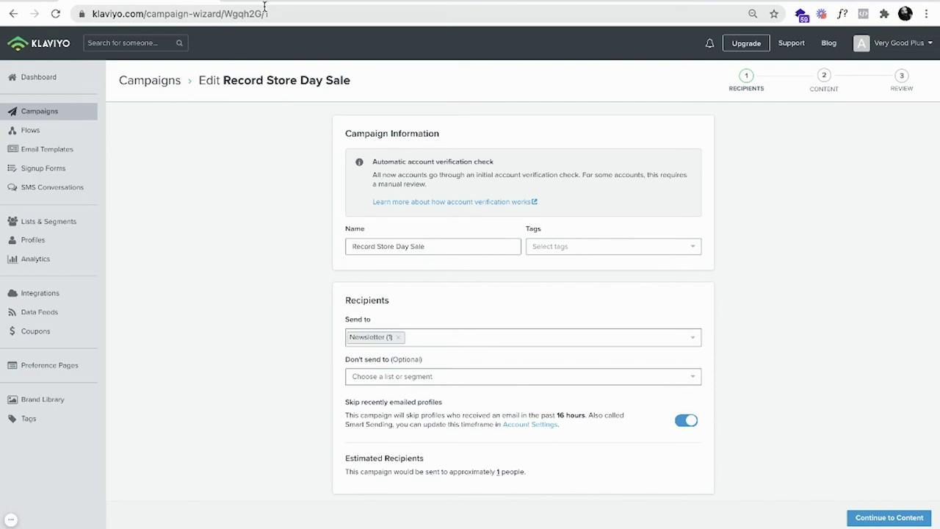
{"action": "double_click", "coordinate": [239, 14]}
{"action": "key", "text": "ctrl+c"}
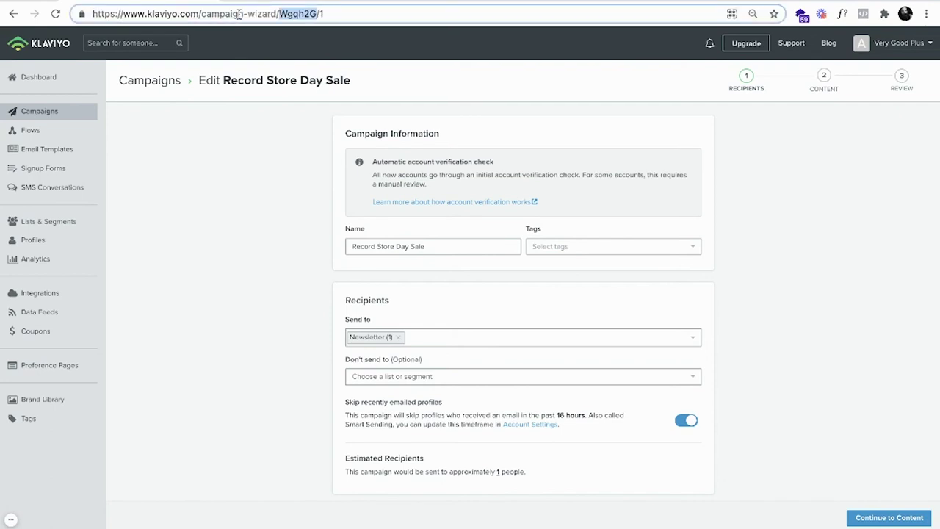
Start a new segment named "Record Store Day Sale Non-Openers".
{"action": "left_click", "coordinate": [63, 226]}
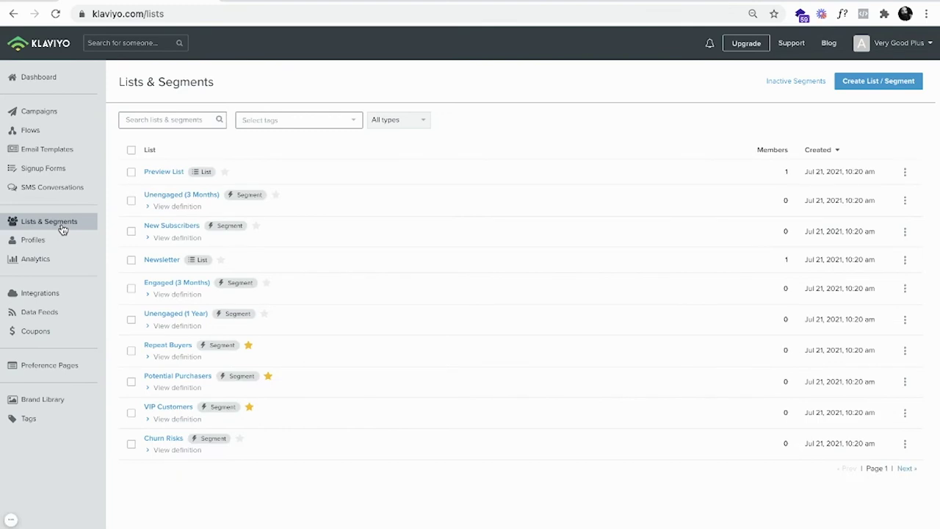
{"action": "left_click", "coordinate": [888, 86]}
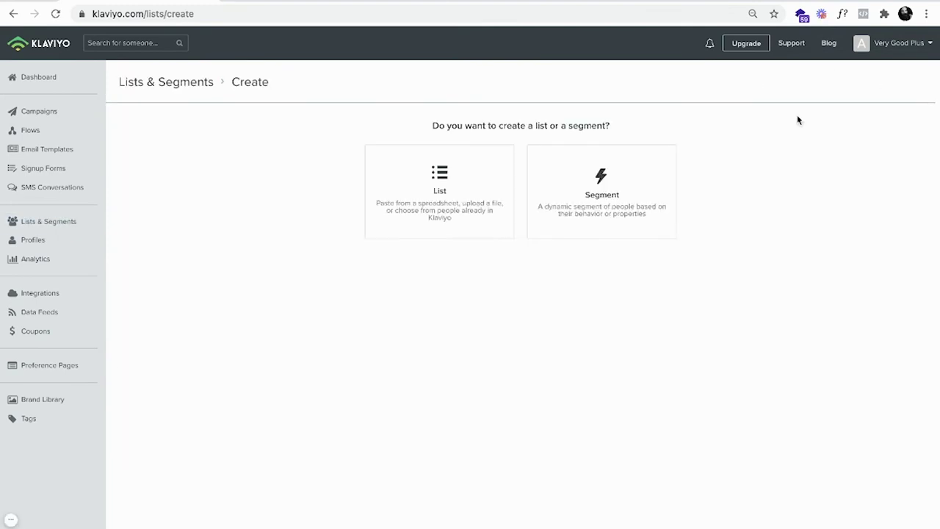
{"action": "left_click", "coordinate": [591, 192]}
{"action": "left_click", "coordinate": [482, 151]}
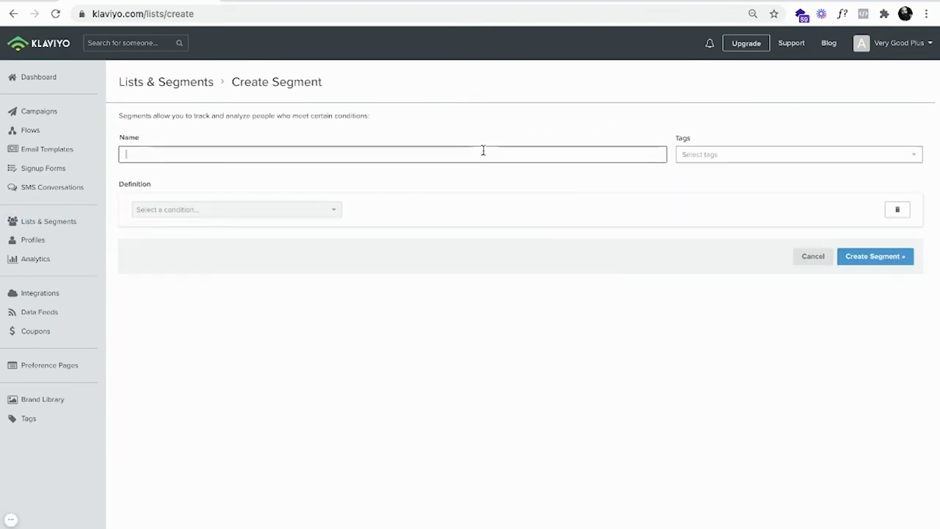
{"action": "type", "text": "Record Store Da"}
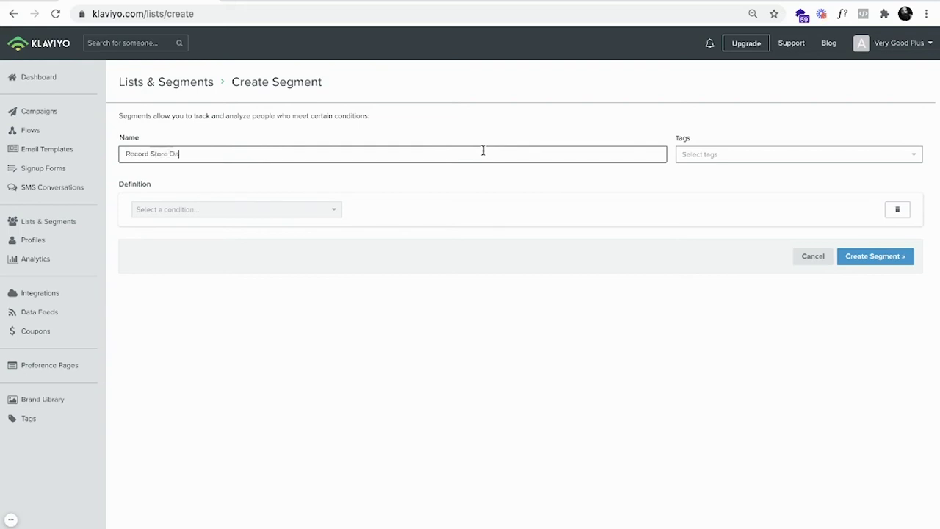
{"action": "type", "text": "y Sale Non-Openers"}
Add a behavior condition that someone has Received Email at least once over all time.
{"action": "left_click", "coordinate": [287, 213]}
{"action": "left_click", "coordinate": [274, 225]}
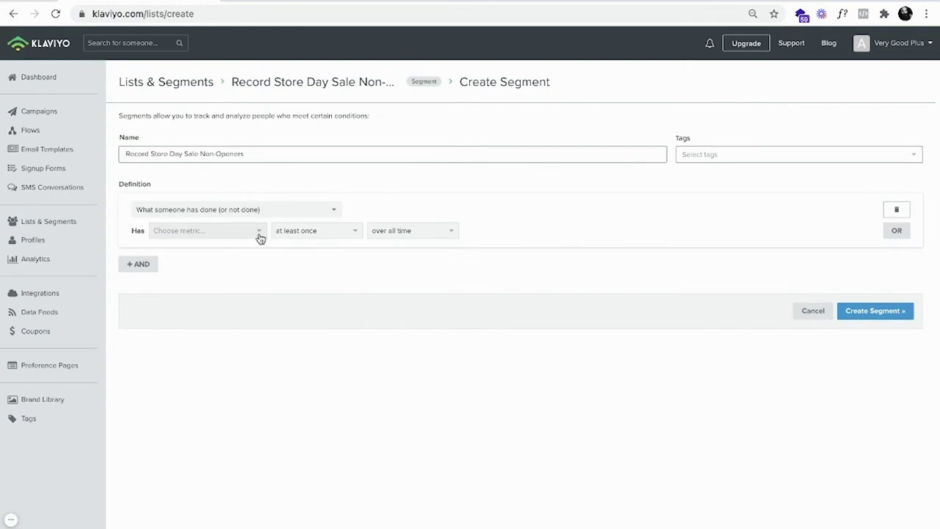
{"action": "left_click", "coordinate": [236, 235]}
{"action": "type", "text": "rece"}
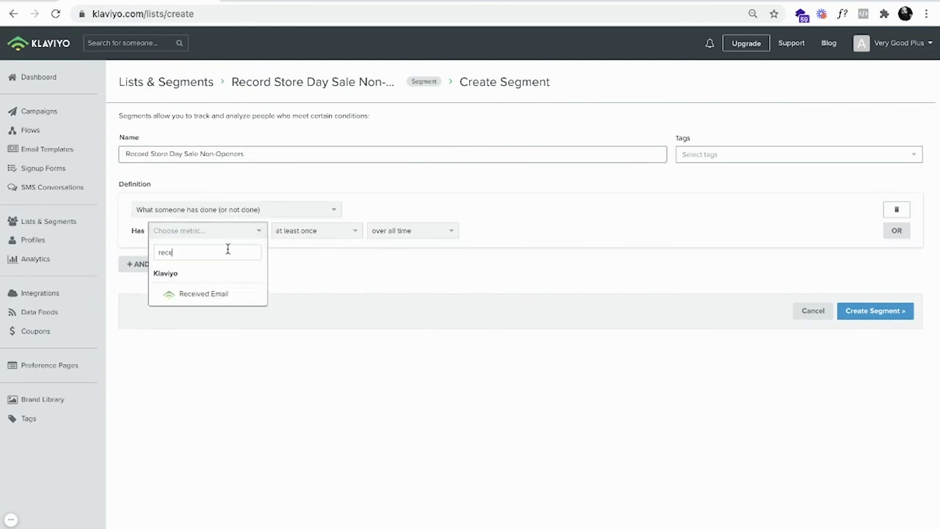
{"action": "left_click", "coordinate": [220, 297]}
Filter the Received Email condition to where Message equals the campaign ID Wgqh2G.
{"action": "left_click", "coordinate": [182, 252]}
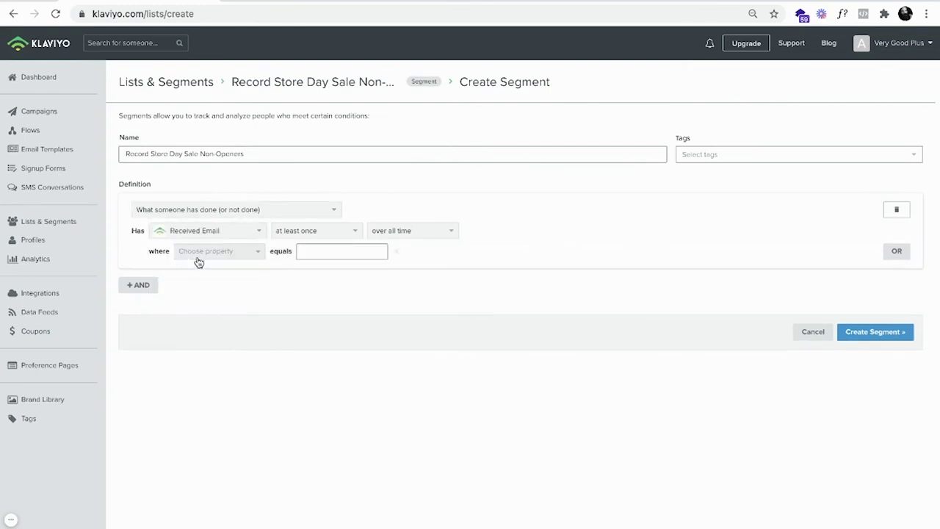
{"action": "left_click", "coordinate": [199, 253]}
{"action": "type", "text": "mess"}
{"action": "left_click", "coordinate": [194, 295]}
{"action": "left_click", "coordinate": [322, 254]}
{"action": "type", "text": "WgglrG"}
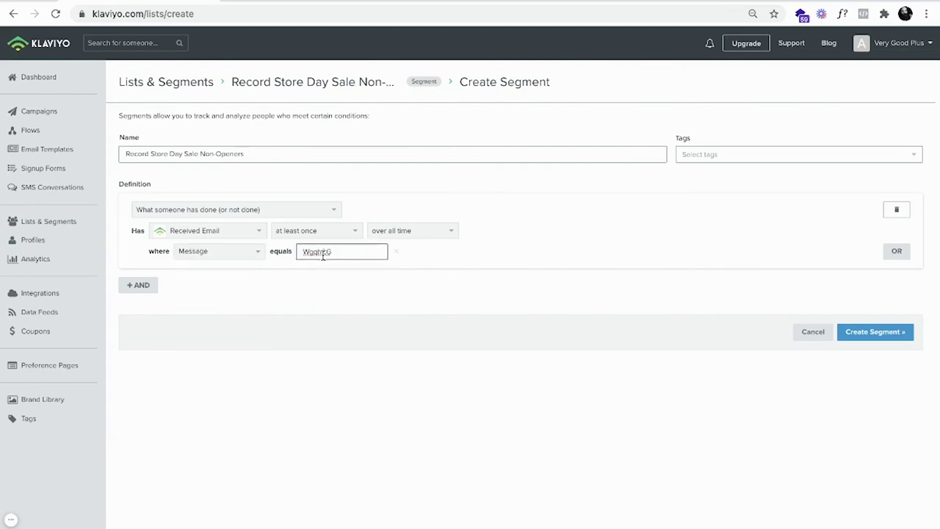
Add an AND condition that someone has Opened Email zero times over all time.
{"action": "left_click", "coordinate": [149, 288]}
{"action": "left_click", "coordinate": [161, 323]}
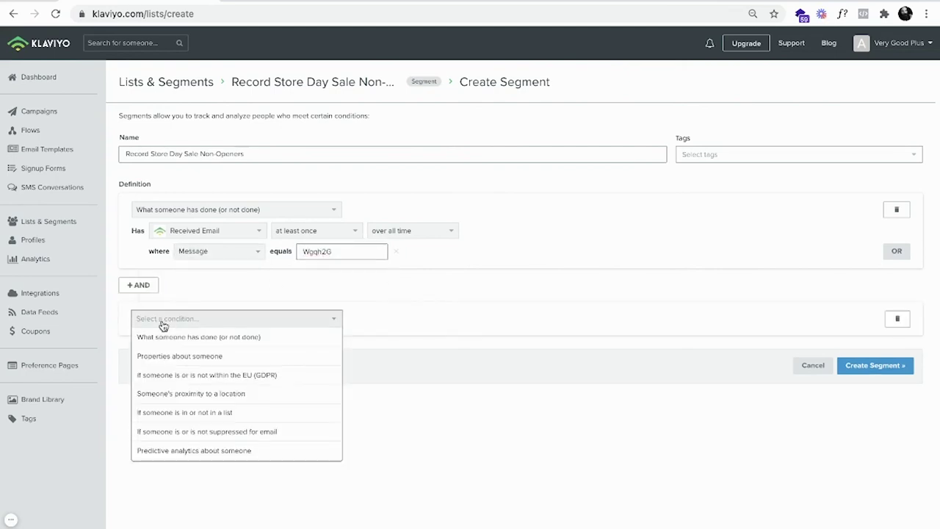
{"action": "left_click", "coordinate": [164, 340]}
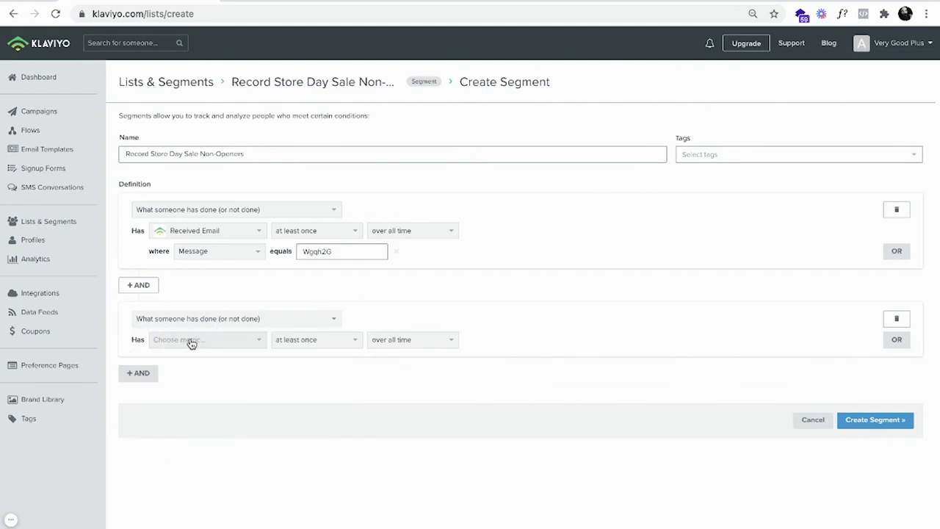
{"action": "left_click", "coordinate": [191, 342]}
{"action": "type", "text": "open"}
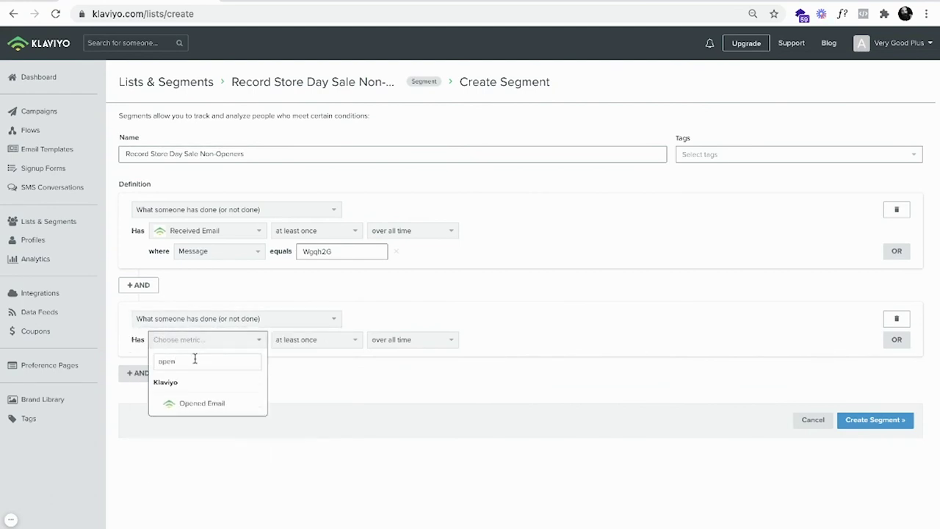
{"action": "left_click", "coordinate": [202, 405]}
{"action": "left_click", "coordinate": [304, 345]}
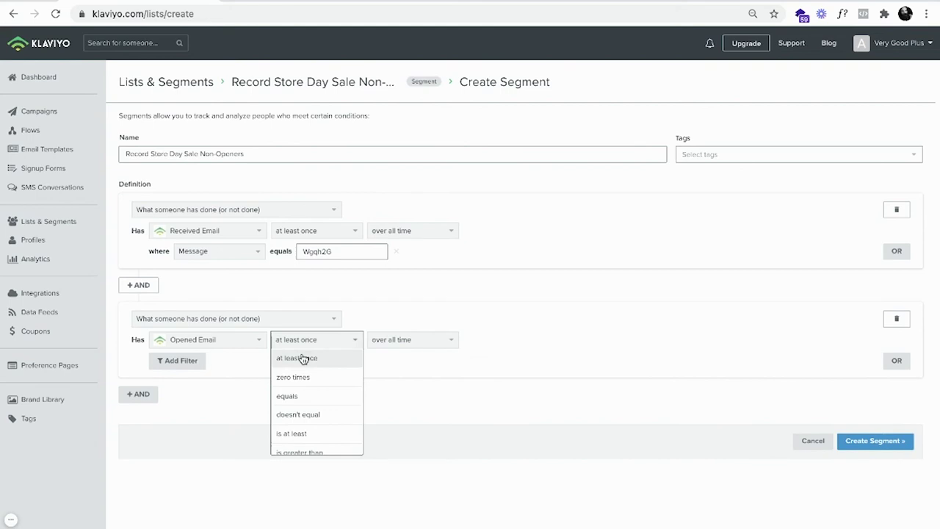
{"action": "left_click", "coordinate": [301, 378]}
Filter the Opened Email condition to where Message equals the copied campaign ID, and create the segment.
{"action": "left_click", "coordinate": [192, 363]}
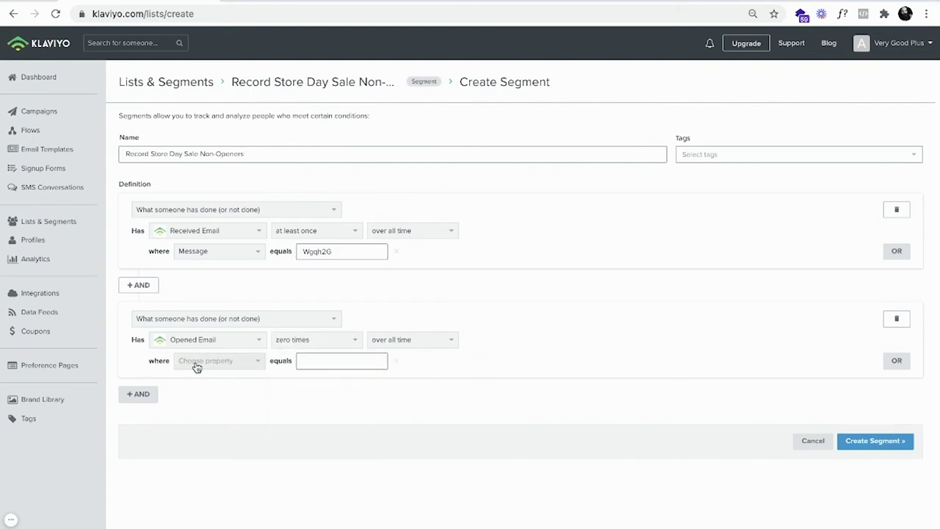
{"action": "left_click", "coordinate": [232, 368]}
{"action": "type", "text": "mess"}
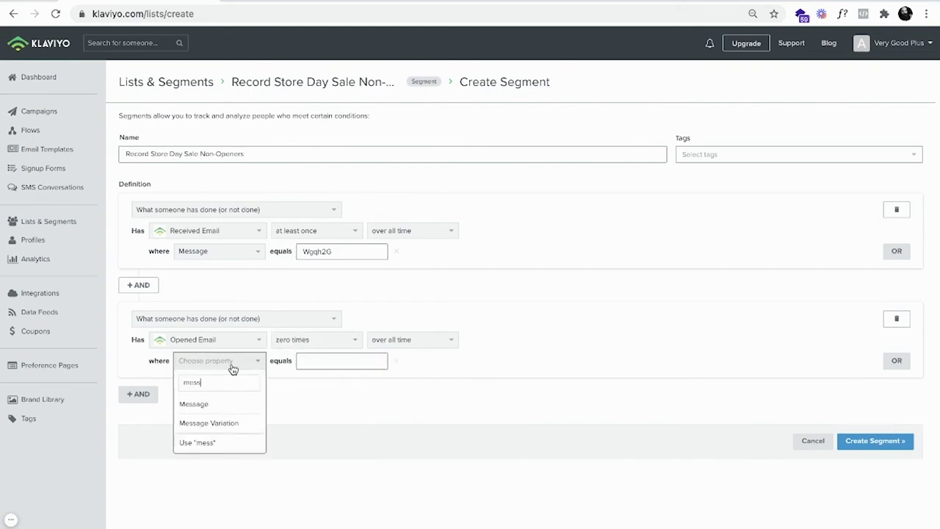
{"action": "left_click", "coordinate": [220, 403]}
{"action": "left_click", "coordinate": [336, 363]}
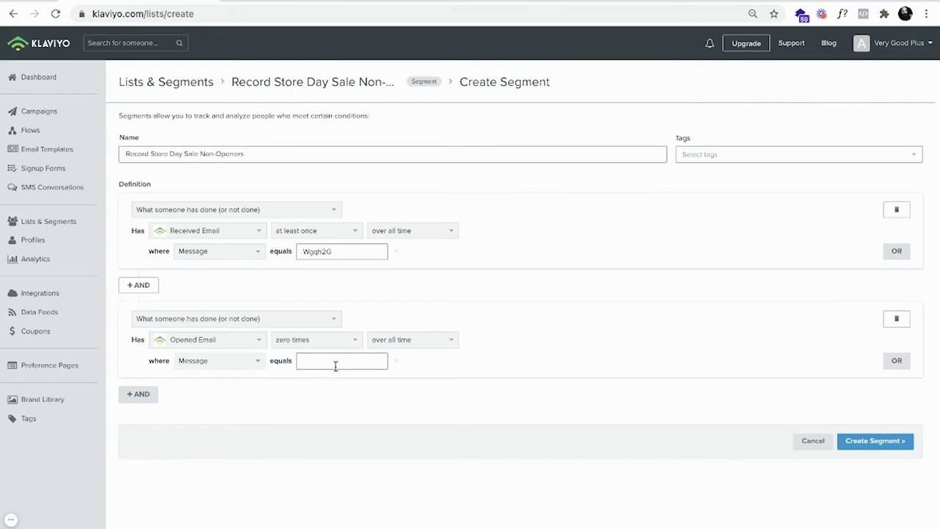
{"action": "key", "text": "ctrl+v"}
{"action": "left_click", "coordinate": [462, 395]}
{"action": "left_click", "coordinate": [888, 440]}
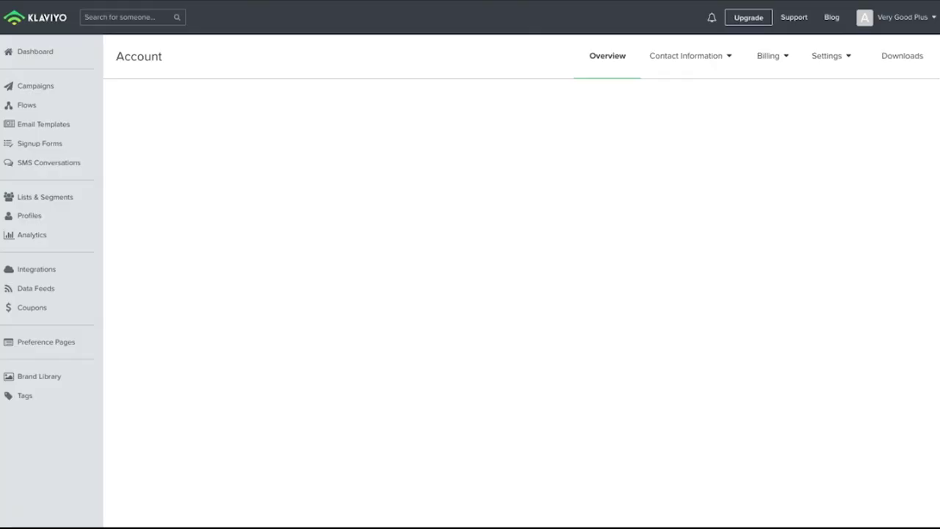
In the account's email settings, enable placing the email tracking pixel at the top of the email content.
{"action": "left_click", "coordinate": [840, 56]}
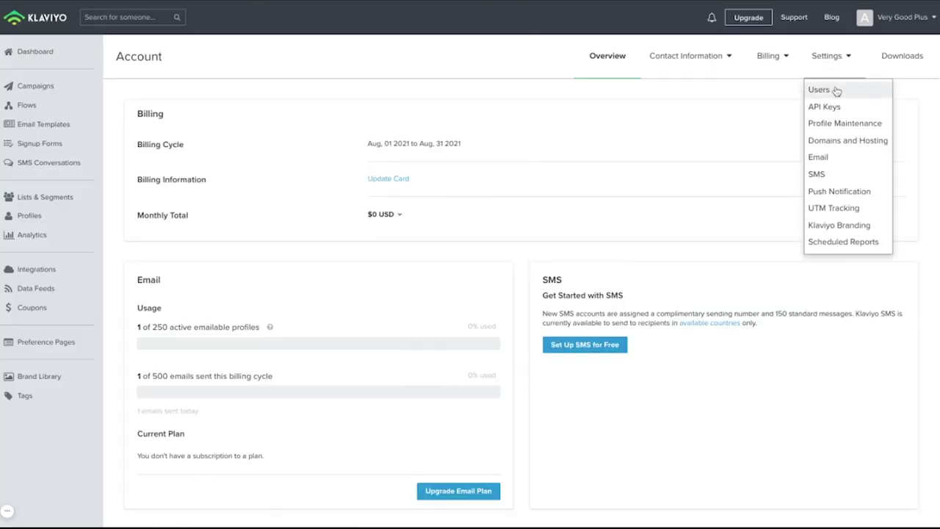
{"action": "left_click", "coordinate": [818, 160]}
{"action": "scroll", "coordinate": [564, 313], "scroll_direction": "down", "scroll_amount": 6}
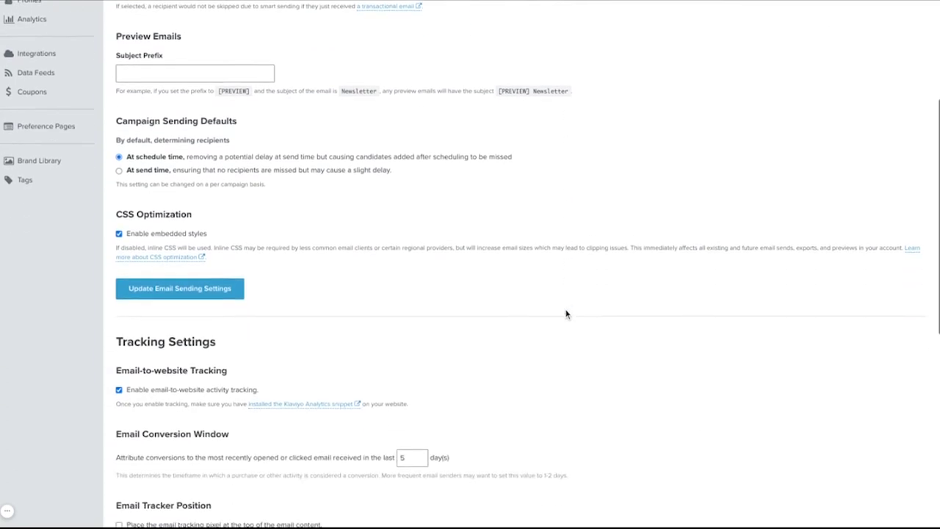
{"action": "scroll", "coordinate": [390, 245], "scroll_direction": "down", "scroll_amount": 3}
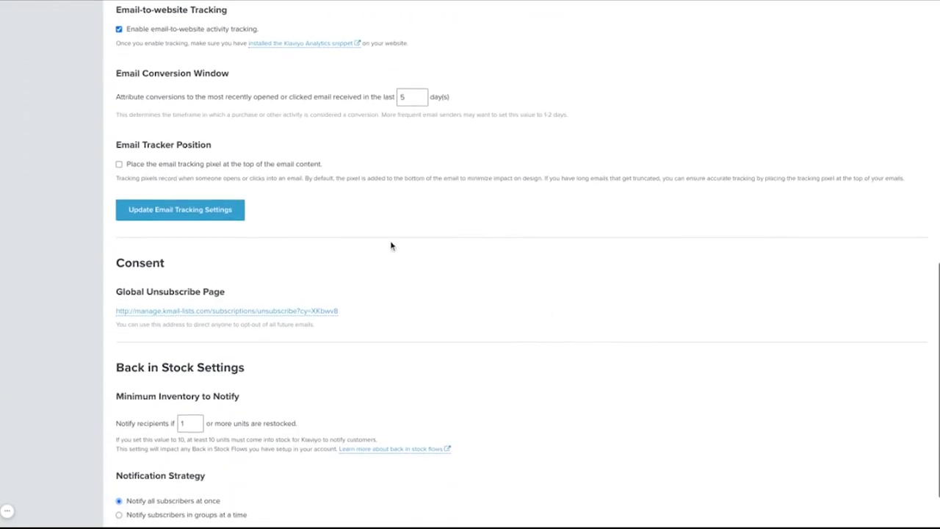
{"action": "left_click", "coordinate": [119, 165]}
{"action": "scroll", "coordinate": [338, 231], "scroll_direction": "down", "scroll_amount": 2}
{"action": "scroll", "coordinate": [338, 230], "scroll_direction": "up", "scroll_amount": 2}
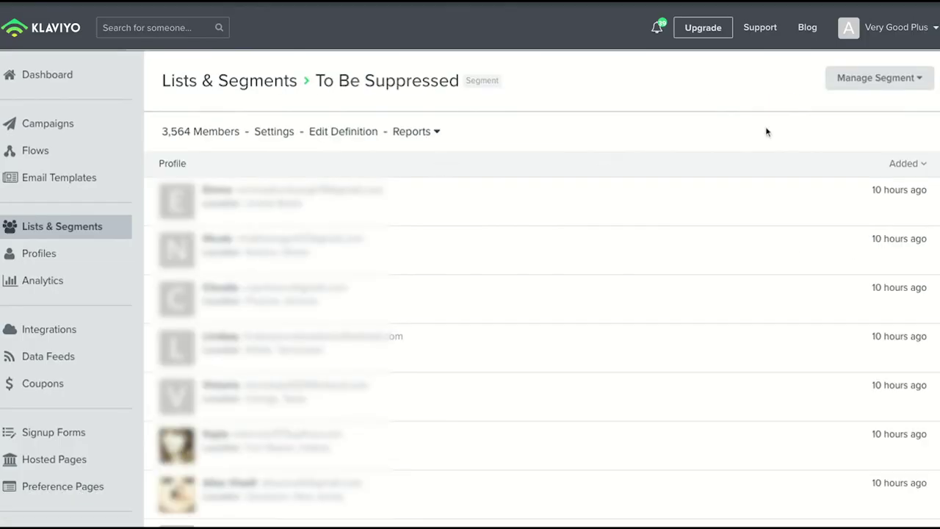
Export the To Be Suppressed segment to CSV with only the Email property included.
{"action": "left_click", "coordinate": [915, 78]}
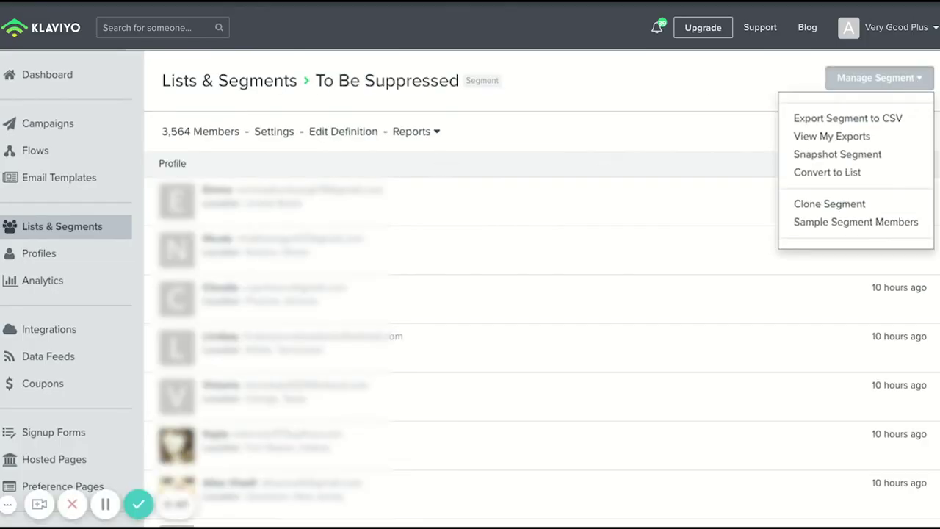
{"action": "left_click", "coordinate": [894, 119]}
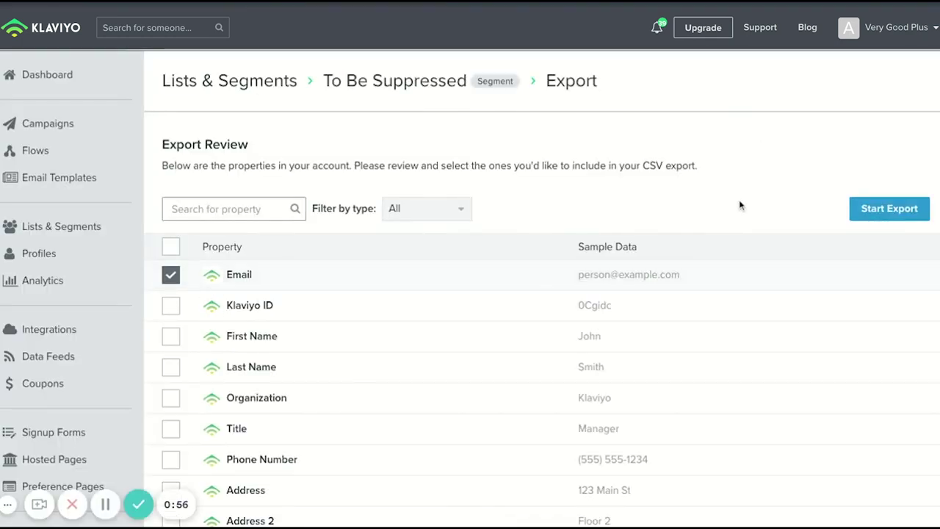
{"action": "left_click", "coordinate": [873, 212]}
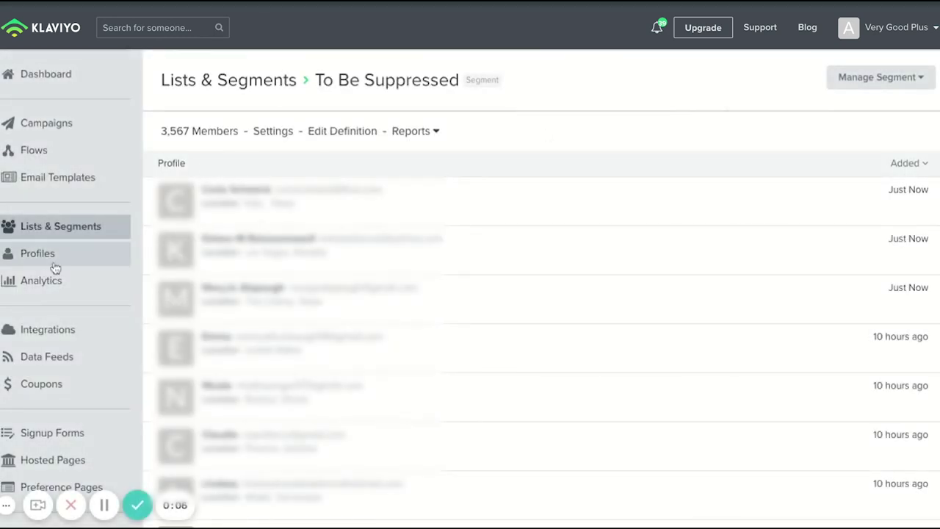
Upload the file List Export 2021-06-07.csv to the suppression list of the account's profiles.
{"action": "left_click", "coordinate": [46, 257]}
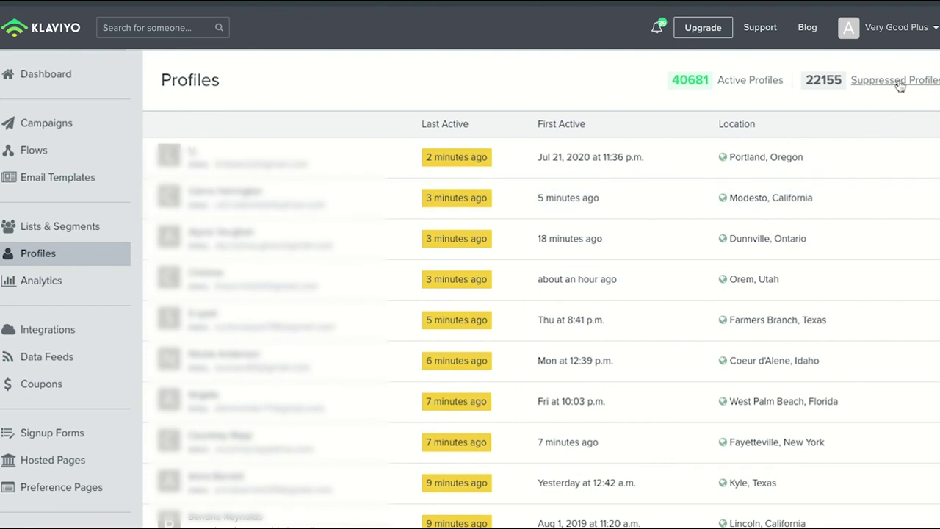
{"action": "left_click", "coordinate": [894, 80]}
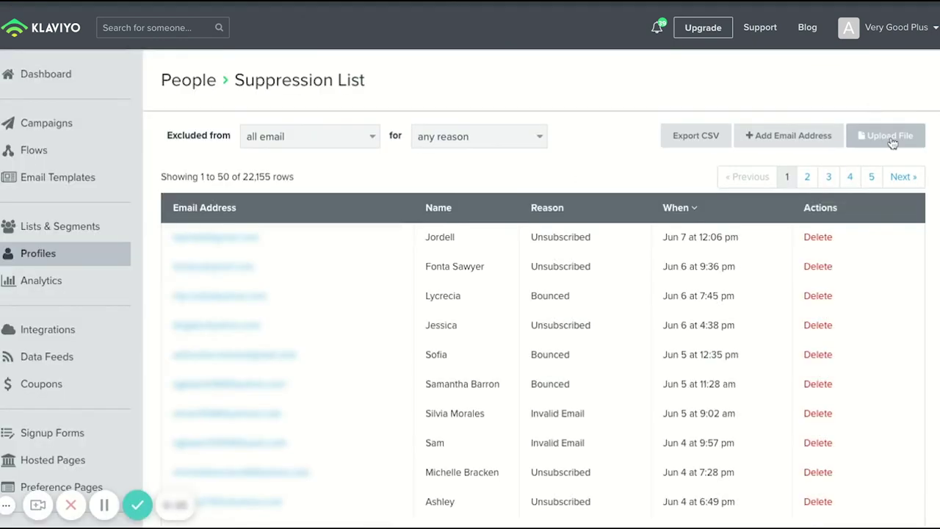
{"action": "left_click", "coordinate": [891, 139]}
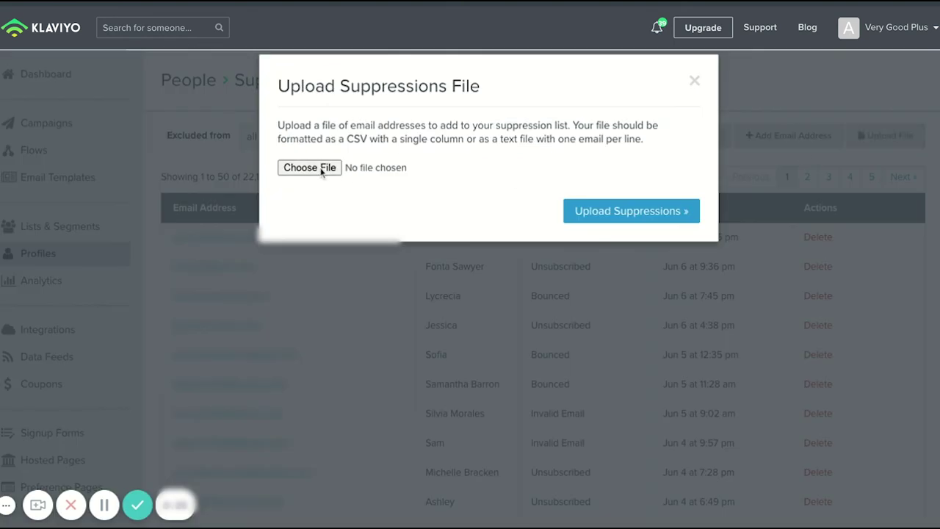
{"action": "left_click", "coordinate": [810, 361]}
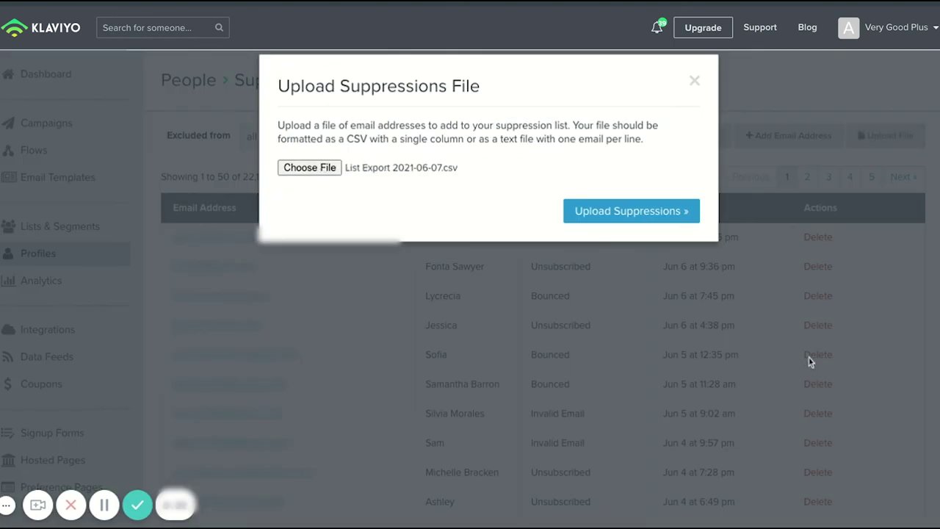
{"action": "left_click", "coordinate": [642, 213]}
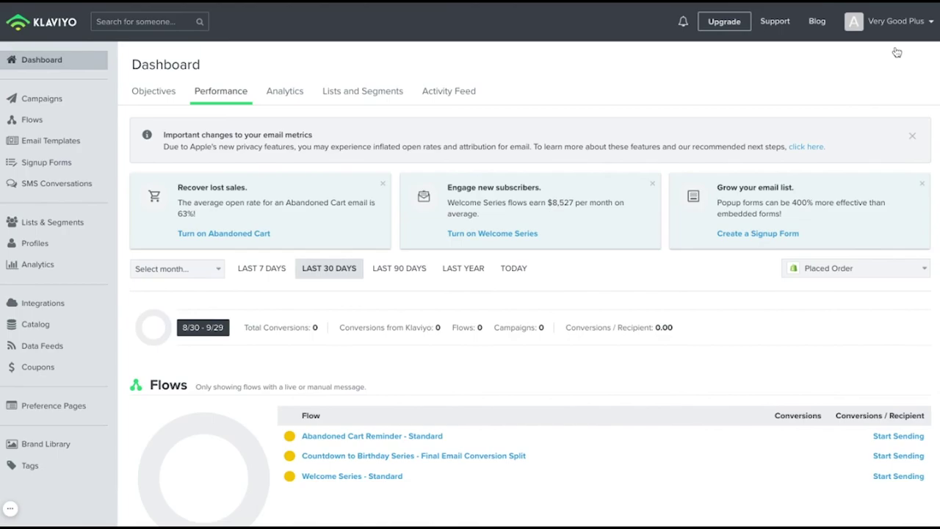
Open the account's email billing plans and show the smaller plans to review the available pricing tiers.
{"action": "left_click", "coordinate": [749, 69]}
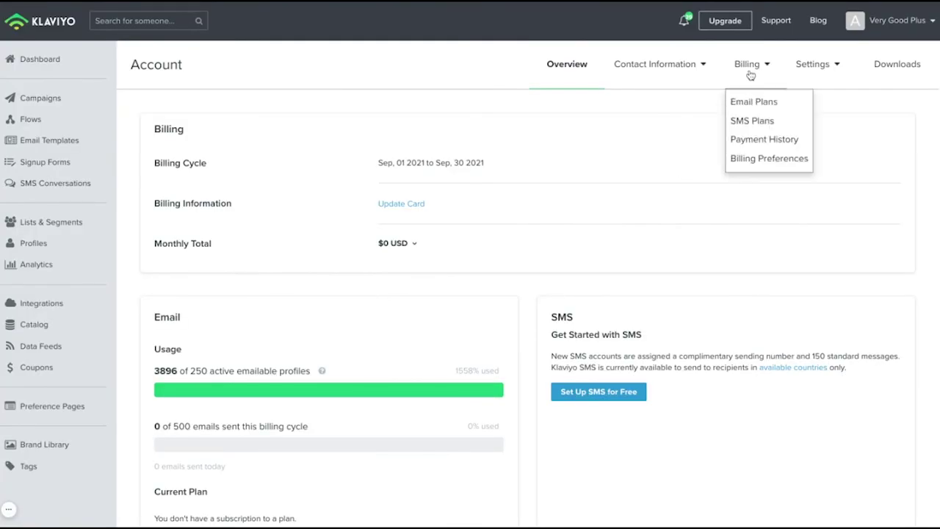
{"action": "left_click", "coordinate": [749, 102]}
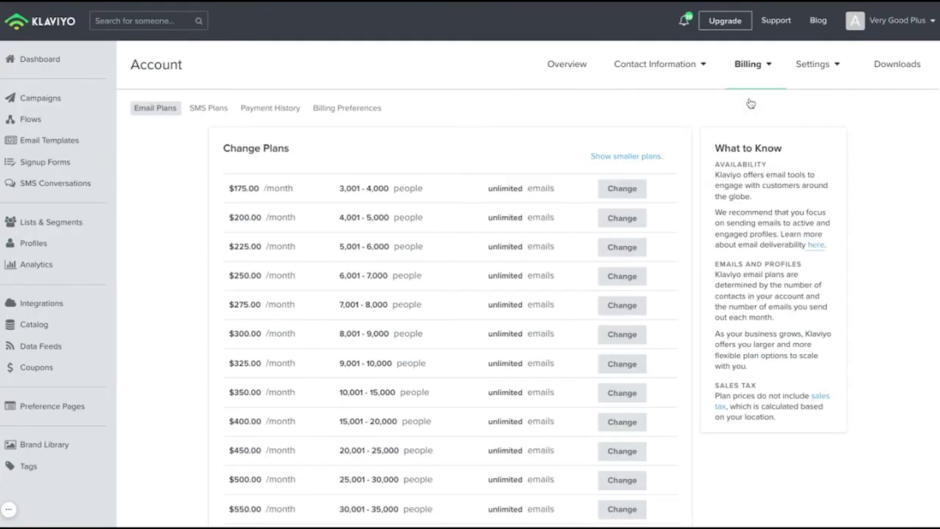
{"action": "left_click", "coordinate": [639, 165]}
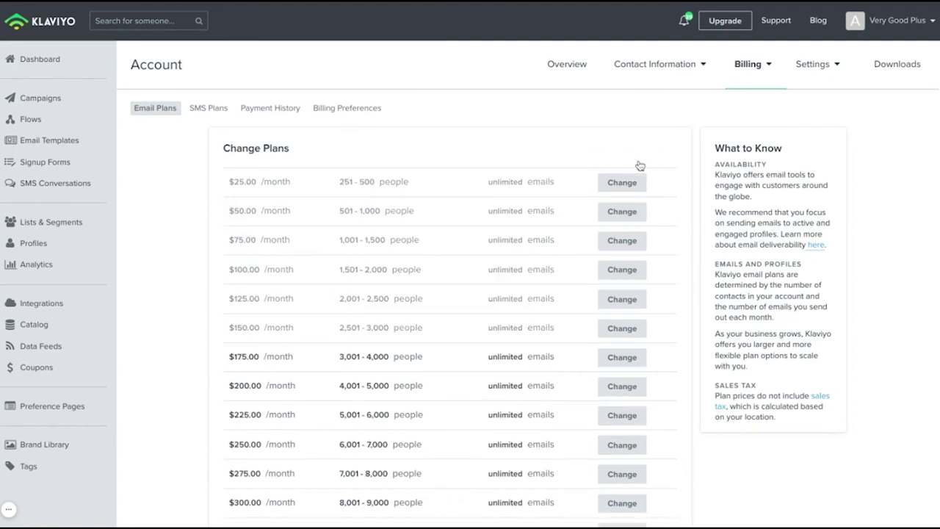
{"action": "scroll", "coordinate": [643, 236], "scroll_direction": "down", "scroll_amount": 1}
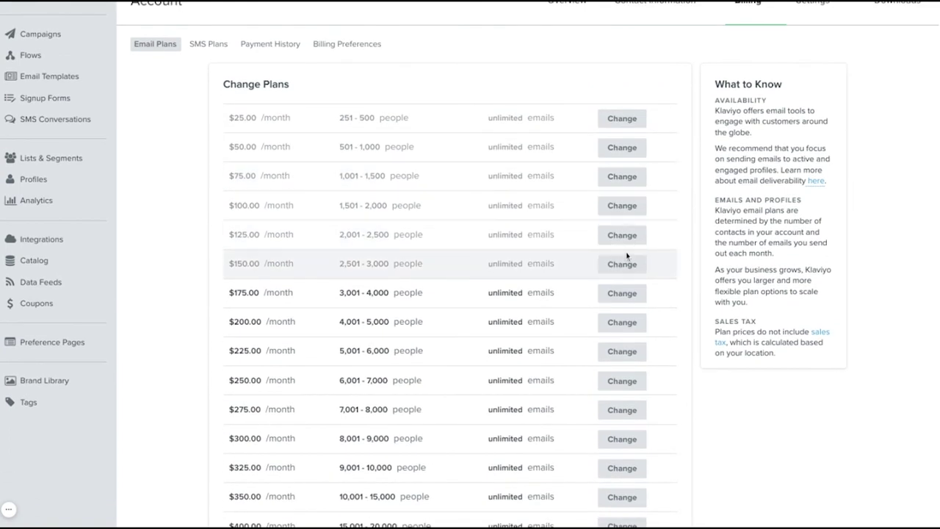